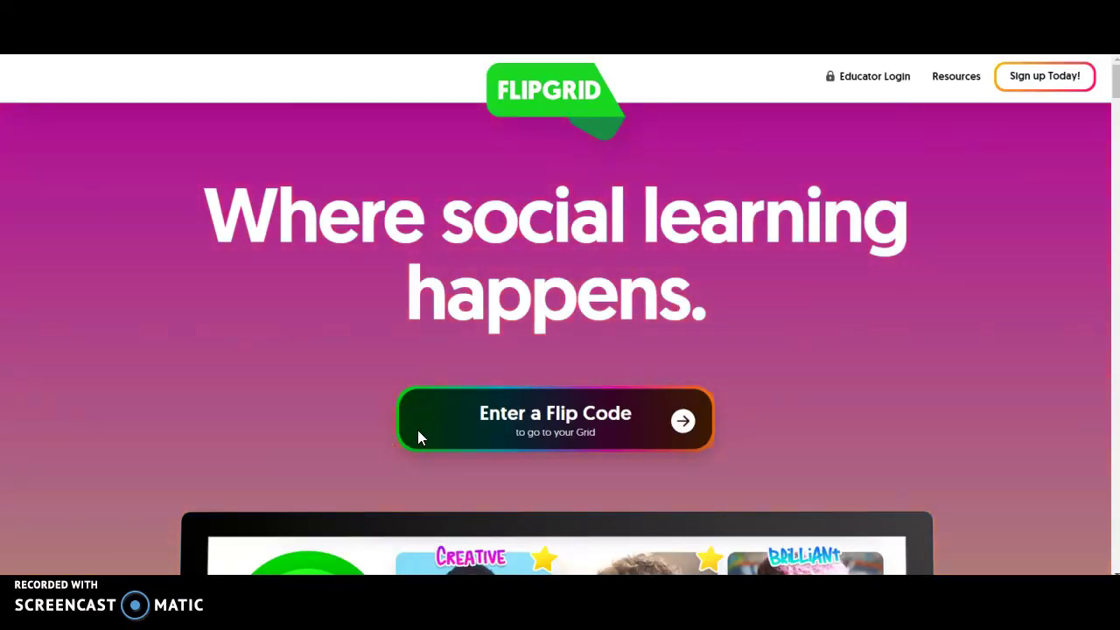
# Step: Sign in through Educator Login to reach the My Grids dashboard
pyautogui.click(463, 92)
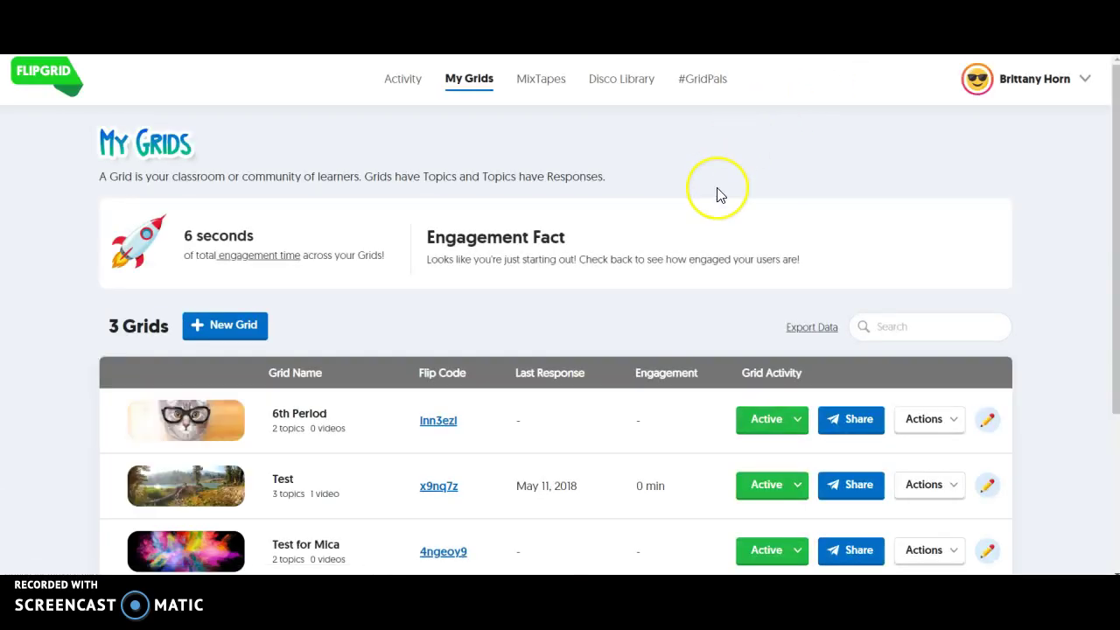
pyautogui.scroll(-1, 715, 192)
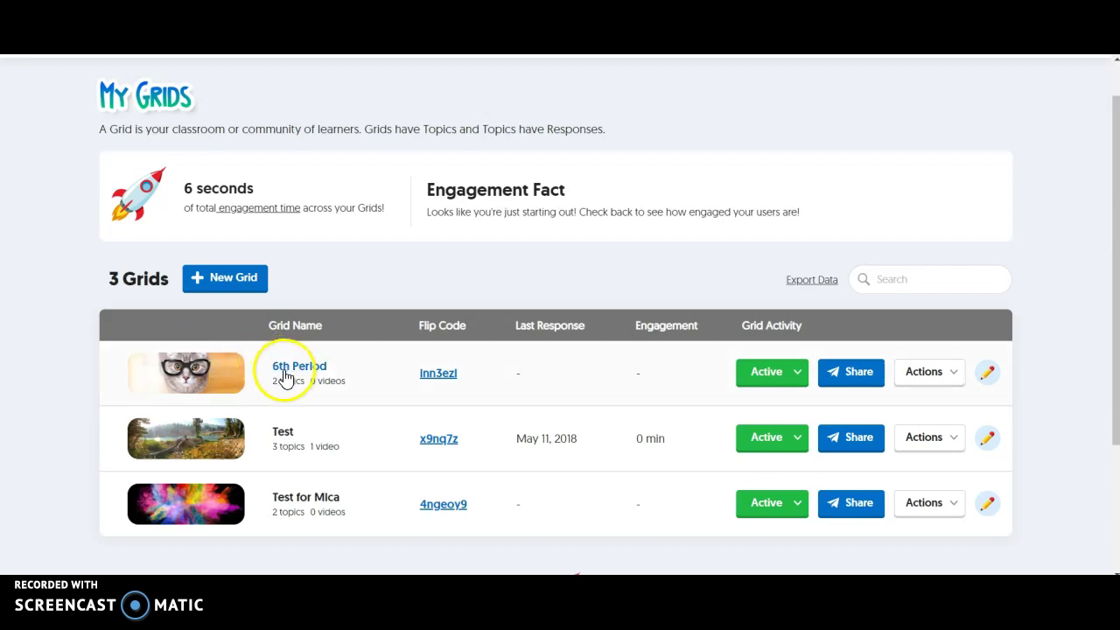
pyautogui.scroll(1, 363, 333)
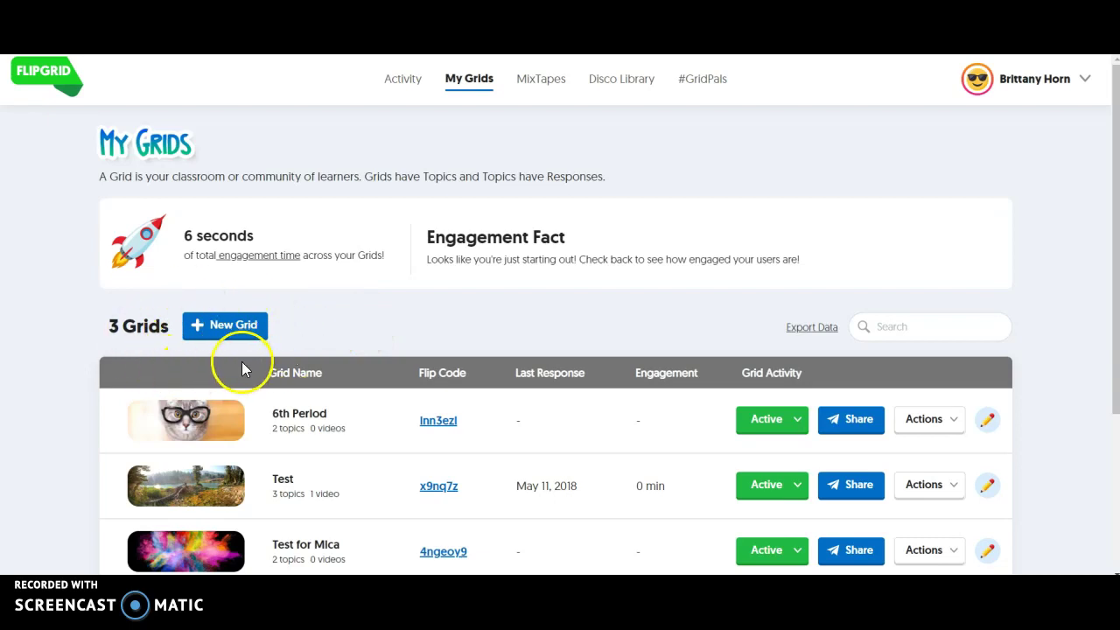
# Step: Start a new grid with School Email Domain access and name it 3rd Period
pyautogui.click(222, 336)
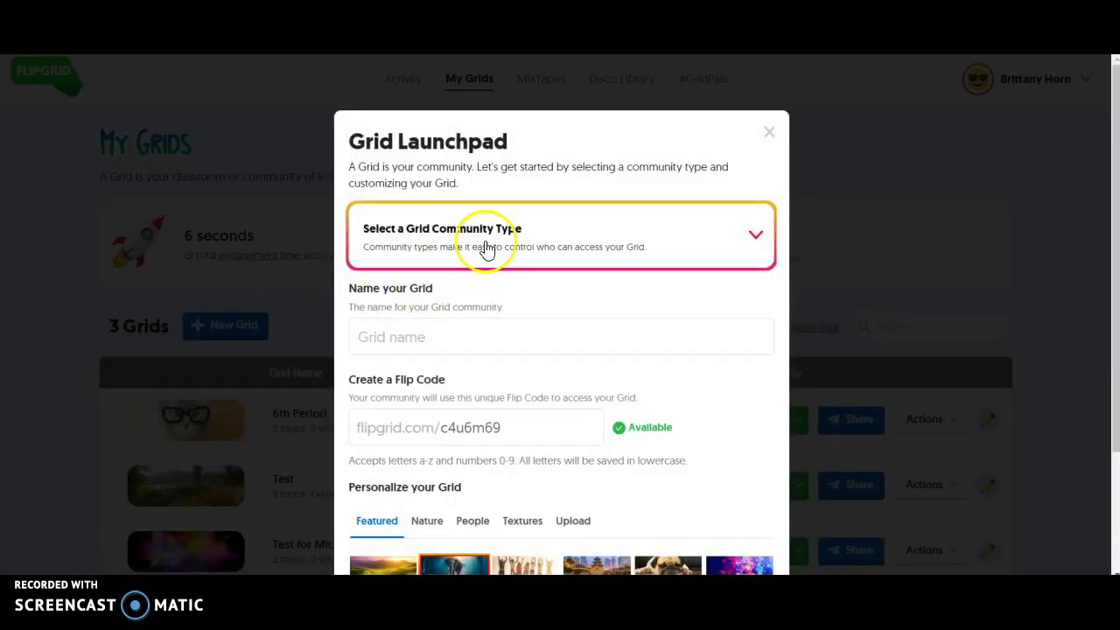
pyautogui.click(487, 251)
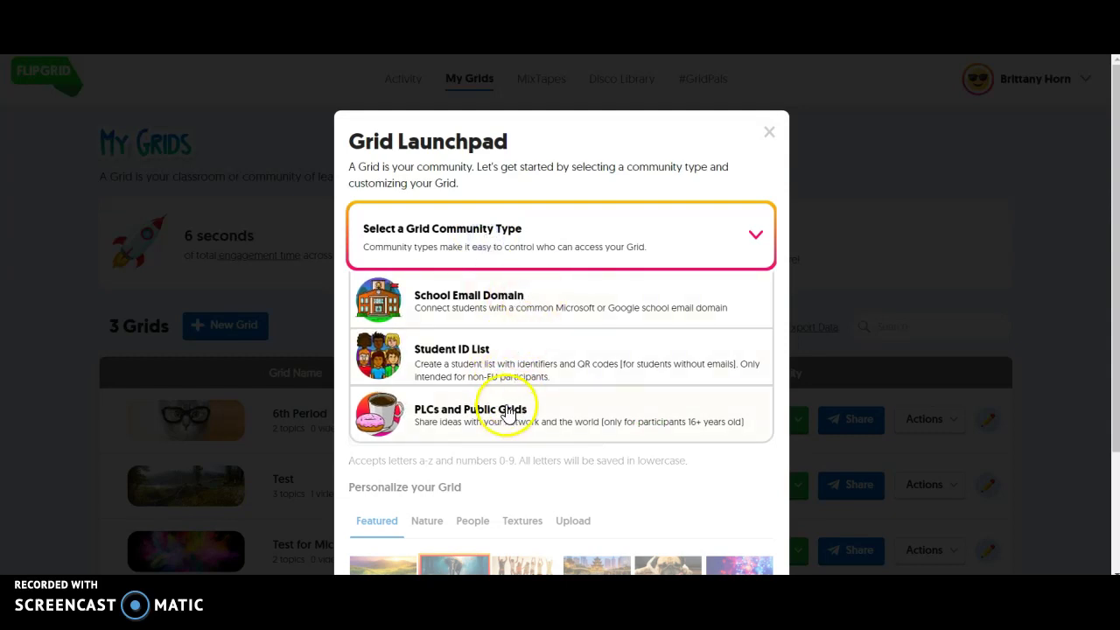
pyautogui.click(513, 313)
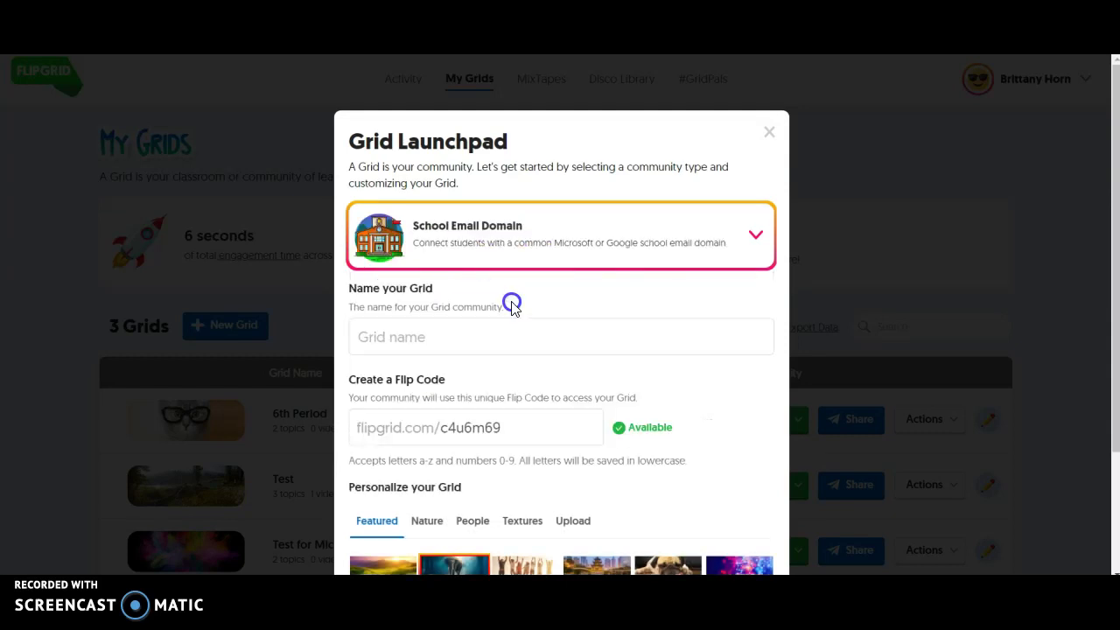
pyautogui.click(467, 337)
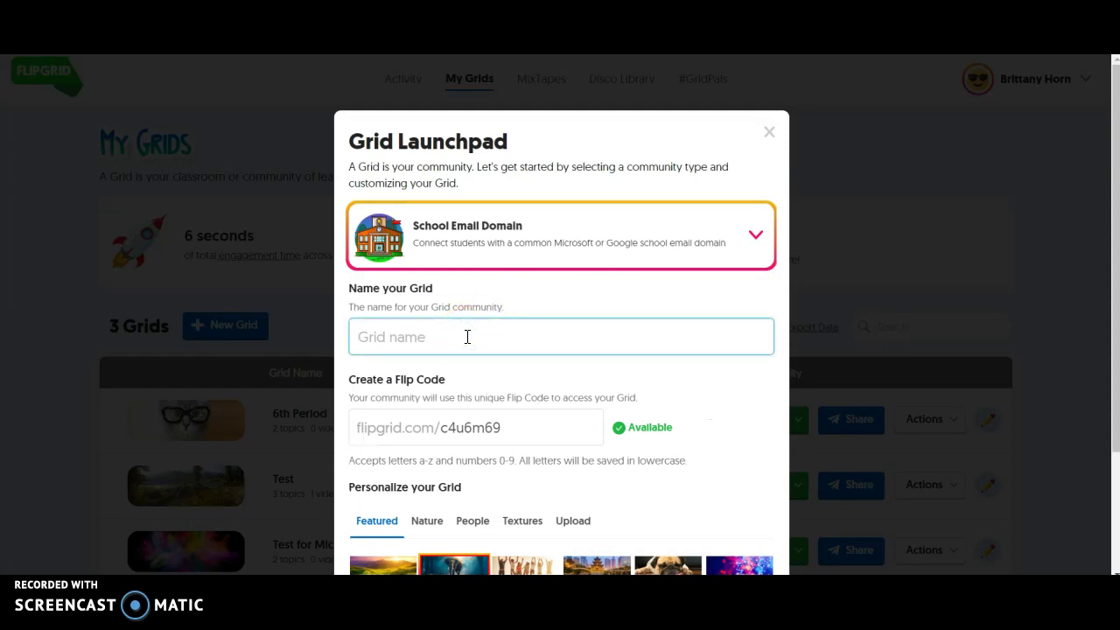
pyautogui.scroll(-1, 467, 336)
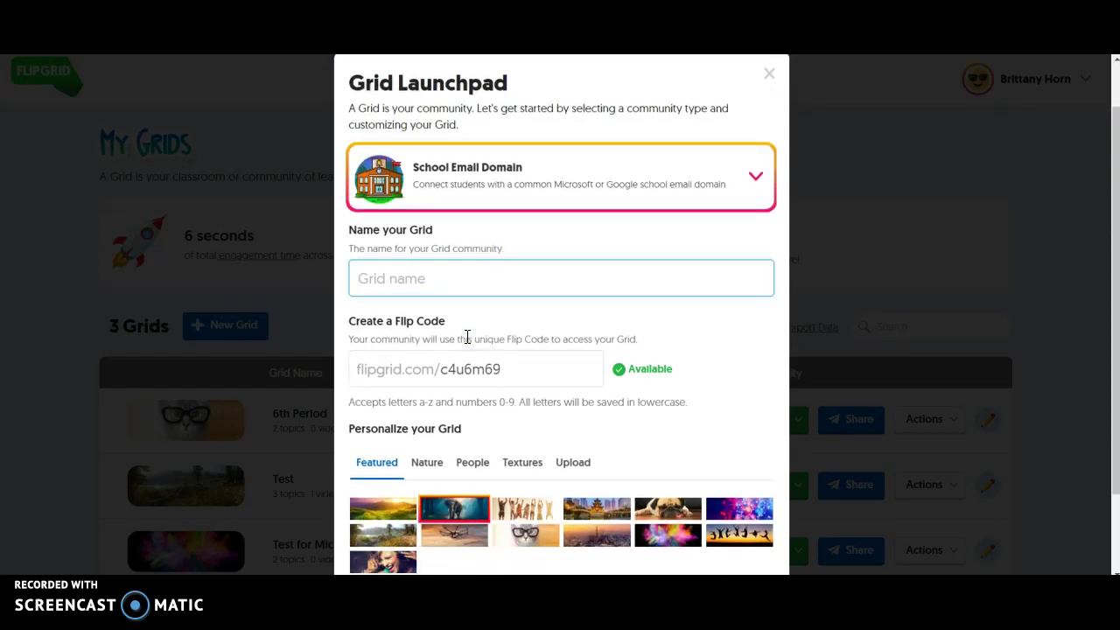
pyautogui.write('3rd Period')
pyautogui.click(497, 369)
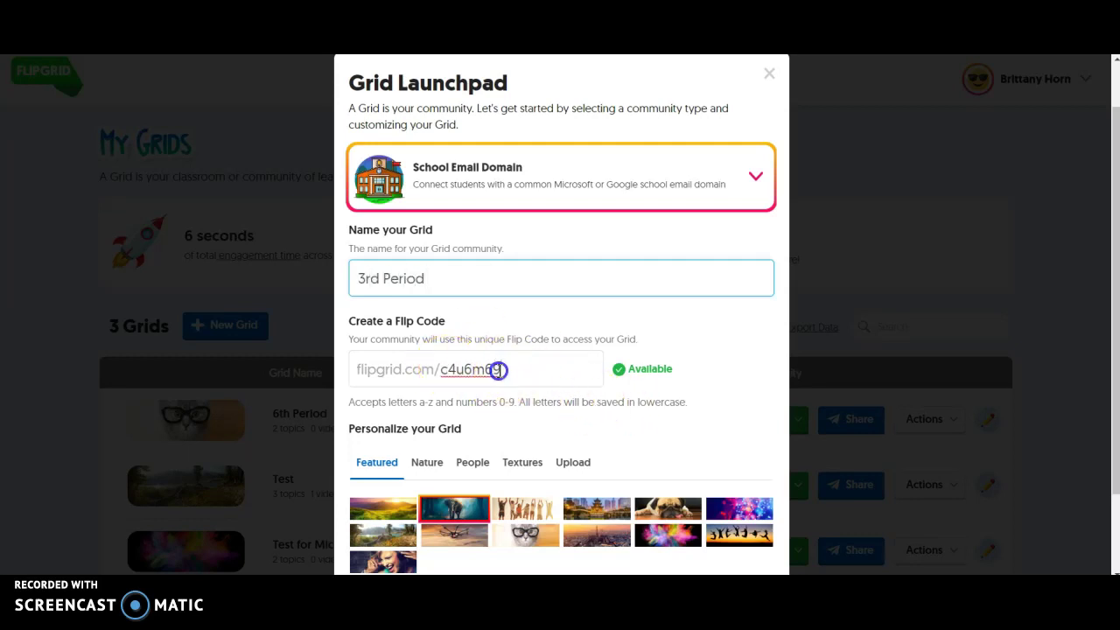
pyautogui.moveTo(498, 369); pyautogui.dragTo(524, 372)
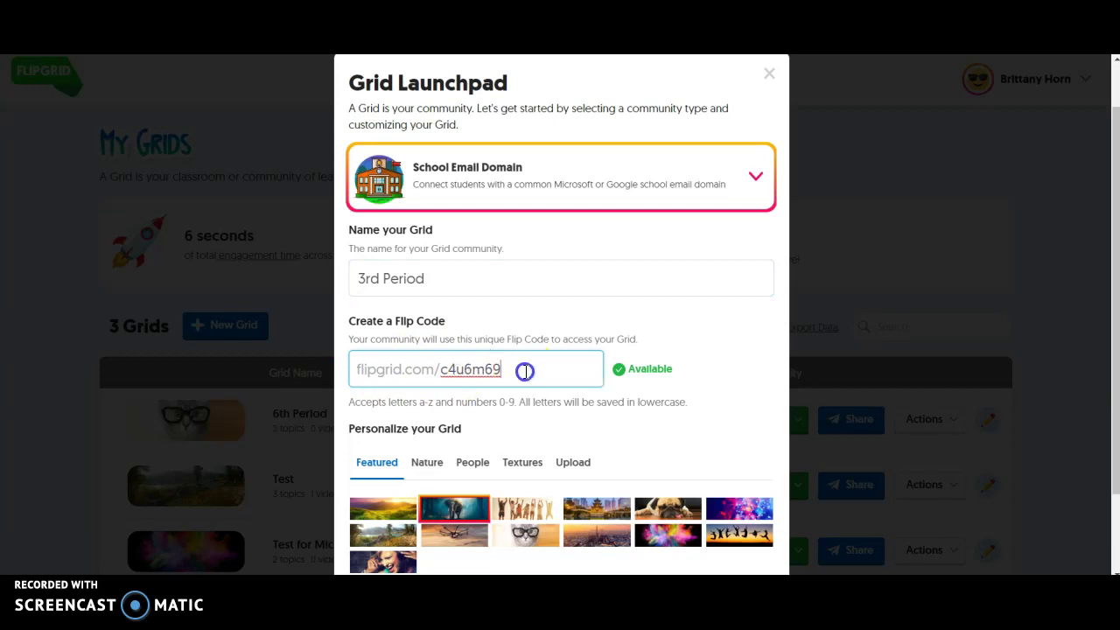
pyautogui.click(680, 383)
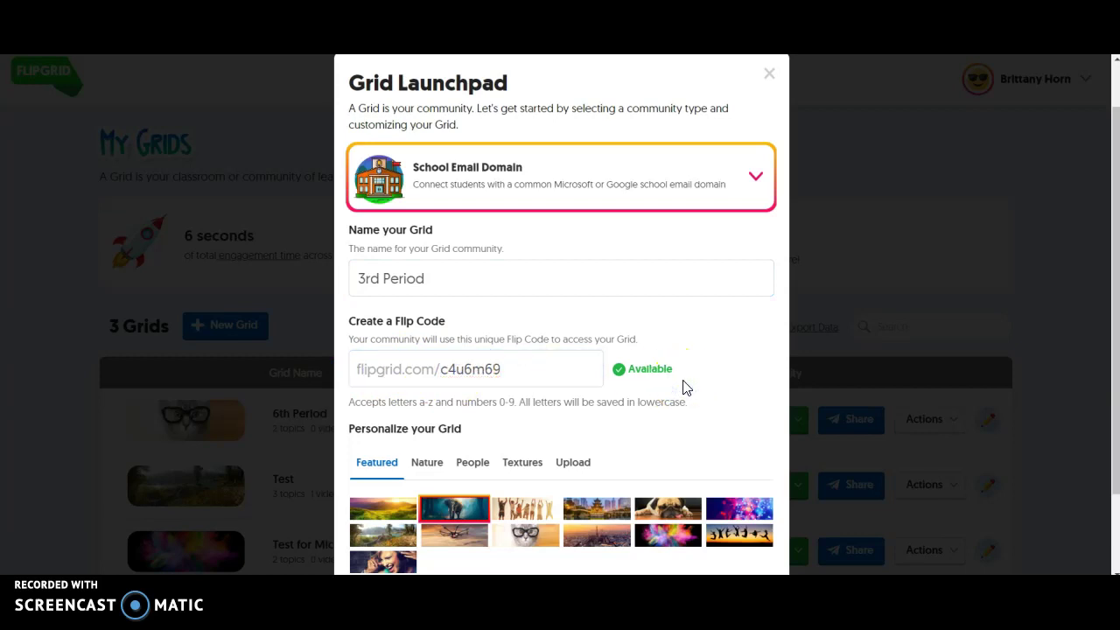
pyautogui.scroll(-2, 685, 387)
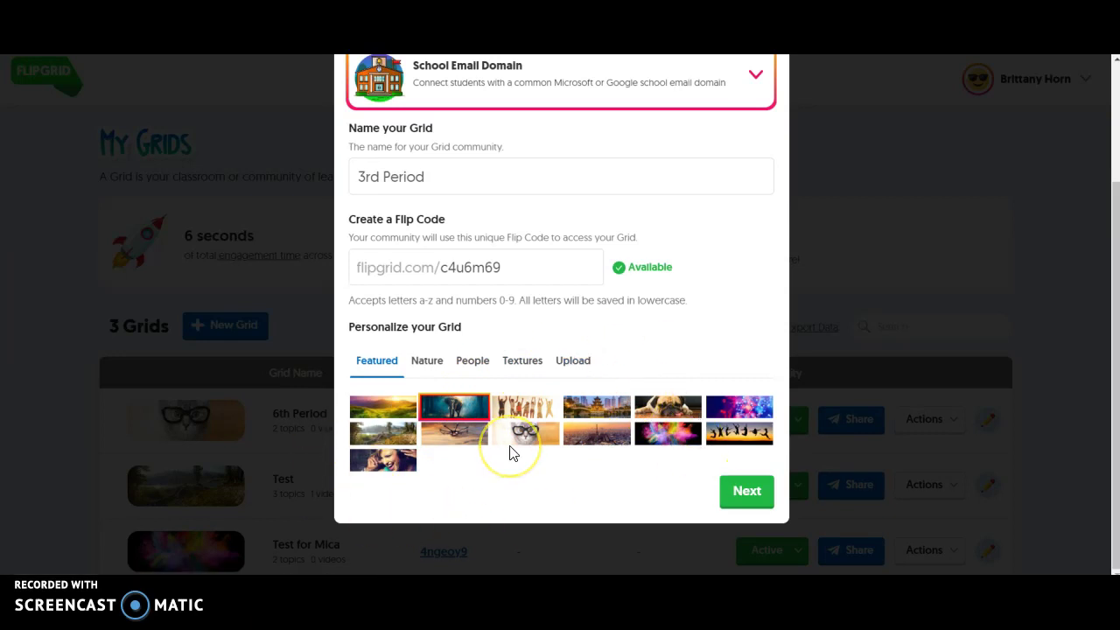
pyautogui.click(598, 437)
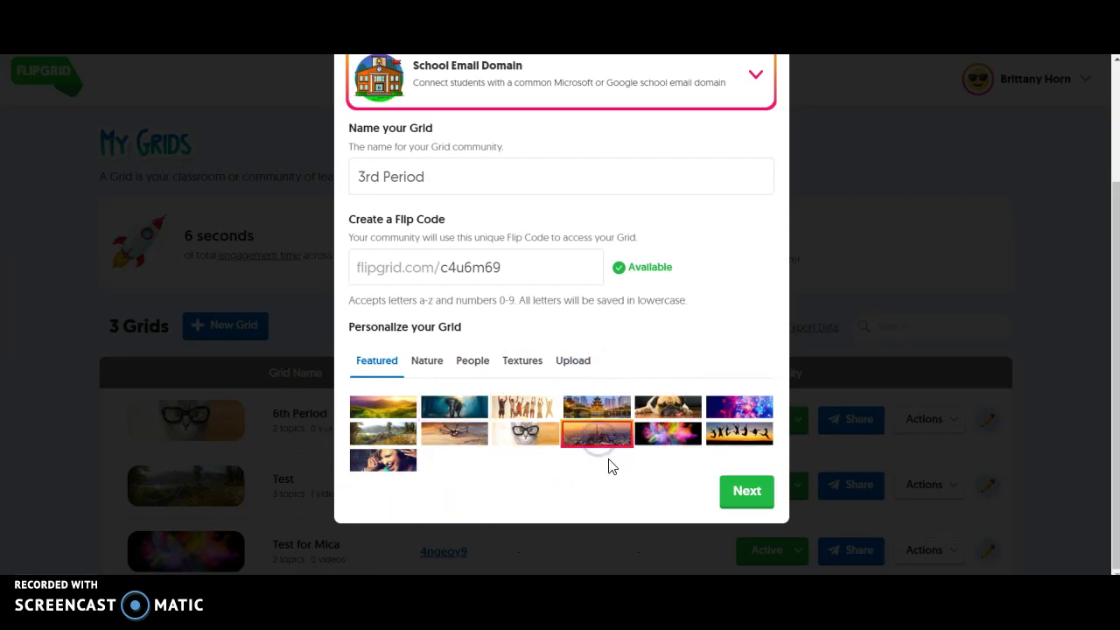
# Step: Restrict the 3rd Period grid to the nisdtx.org email domain and launch it
pyautogui.click(748, 493)
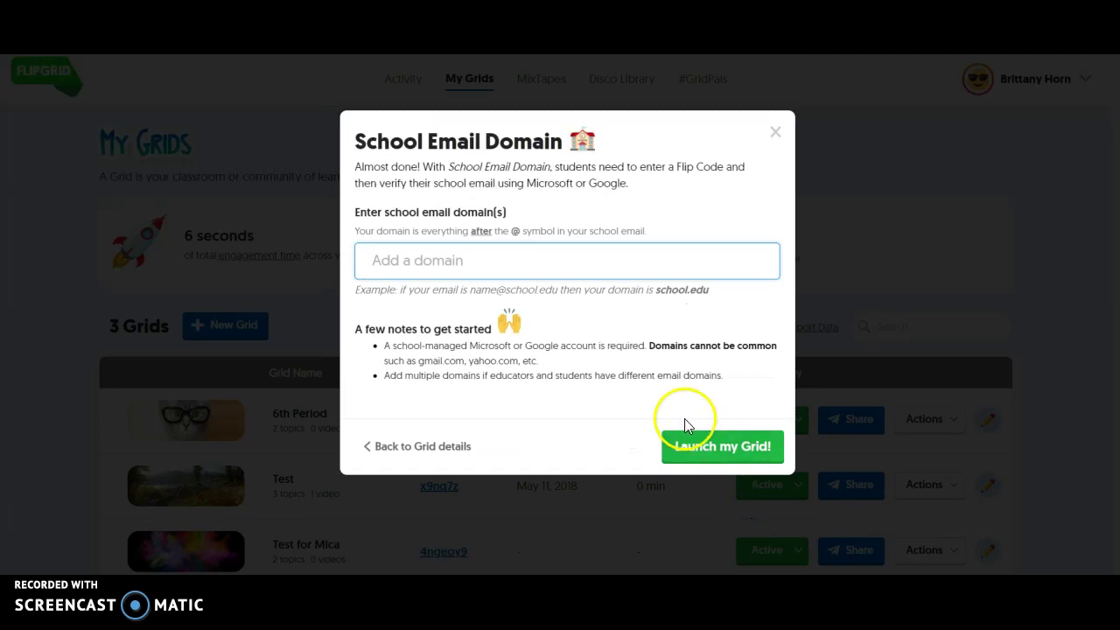
pyautogui.write('@nisdtx.')
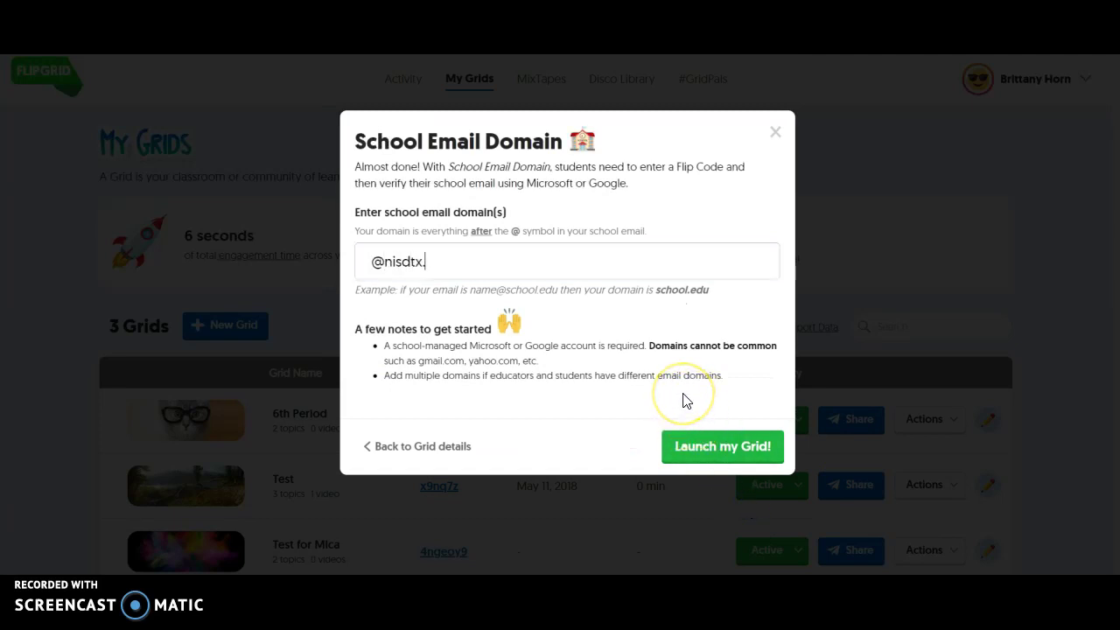
pyautogui.write('org')
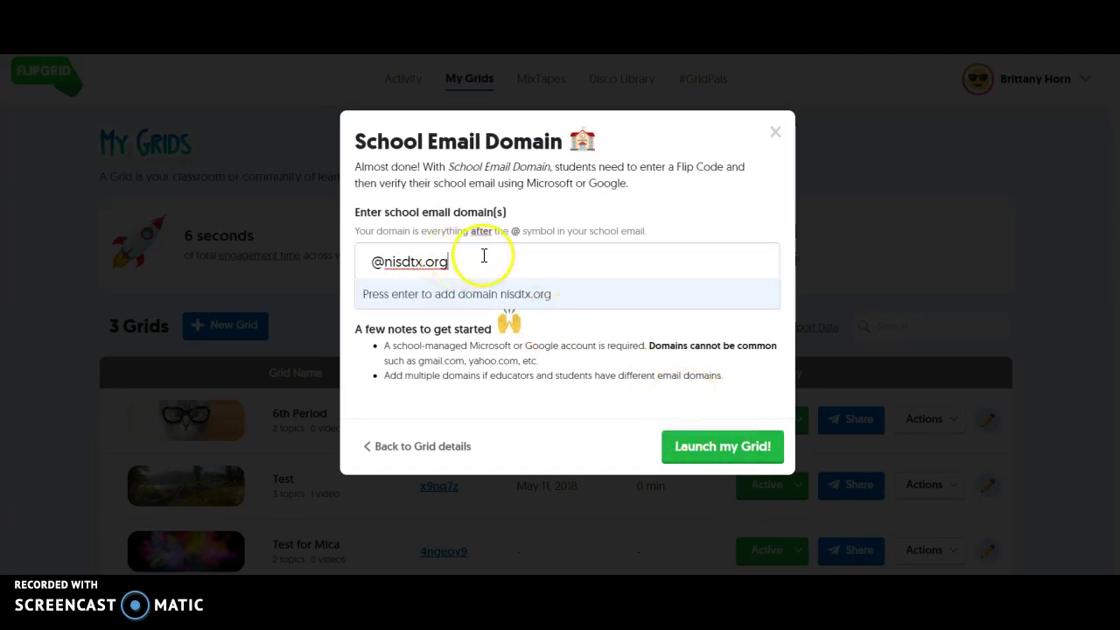
pyautogui.press('Return')
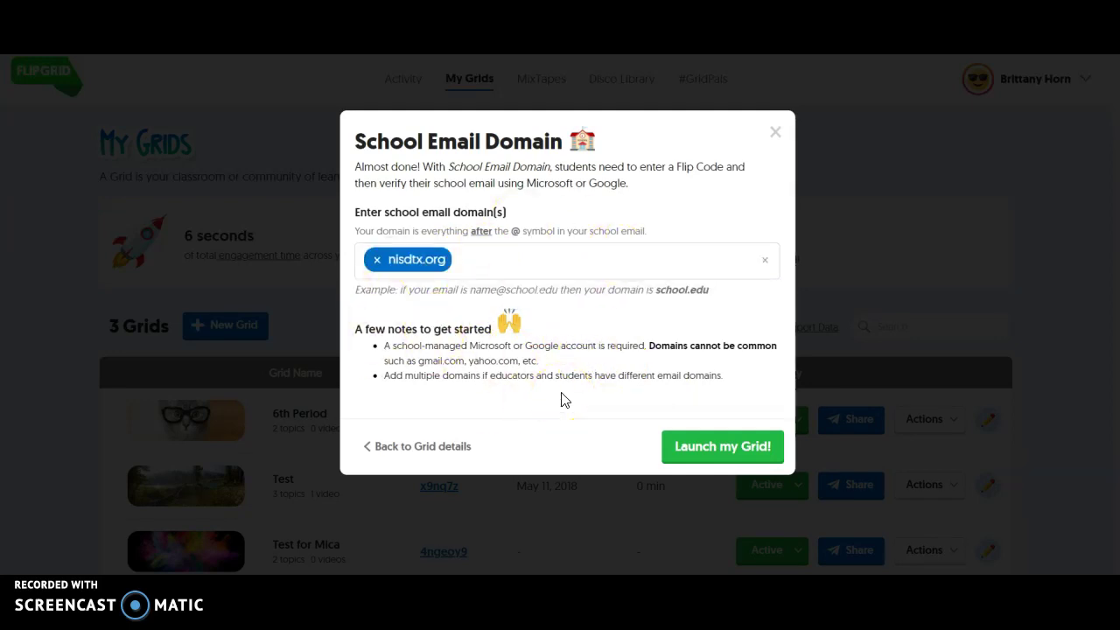
pyautogui.click(703, 451)
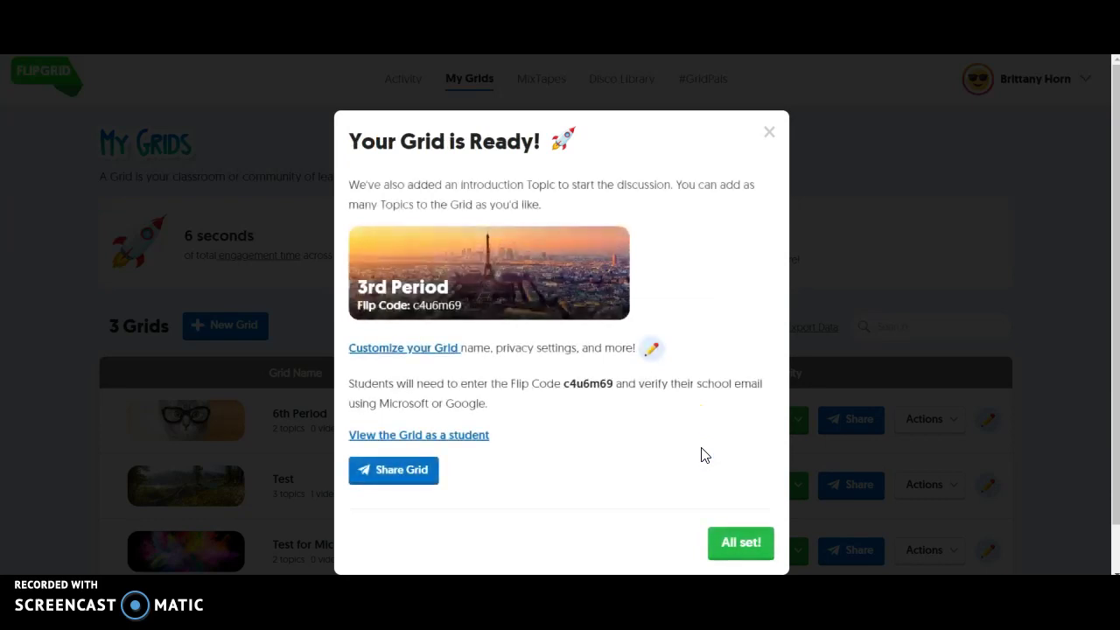
# Step: Confirm 3rd Period appears in My Grids, then open its Grid Details page
pyautogui.click(744, 541)
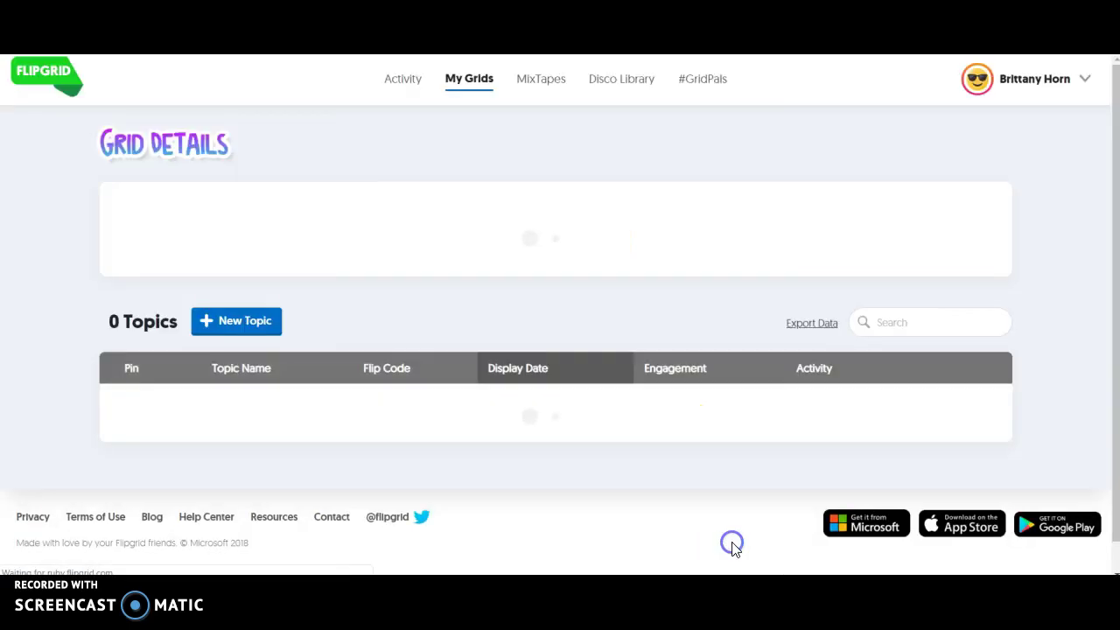
pyautogui.click(459, 81)
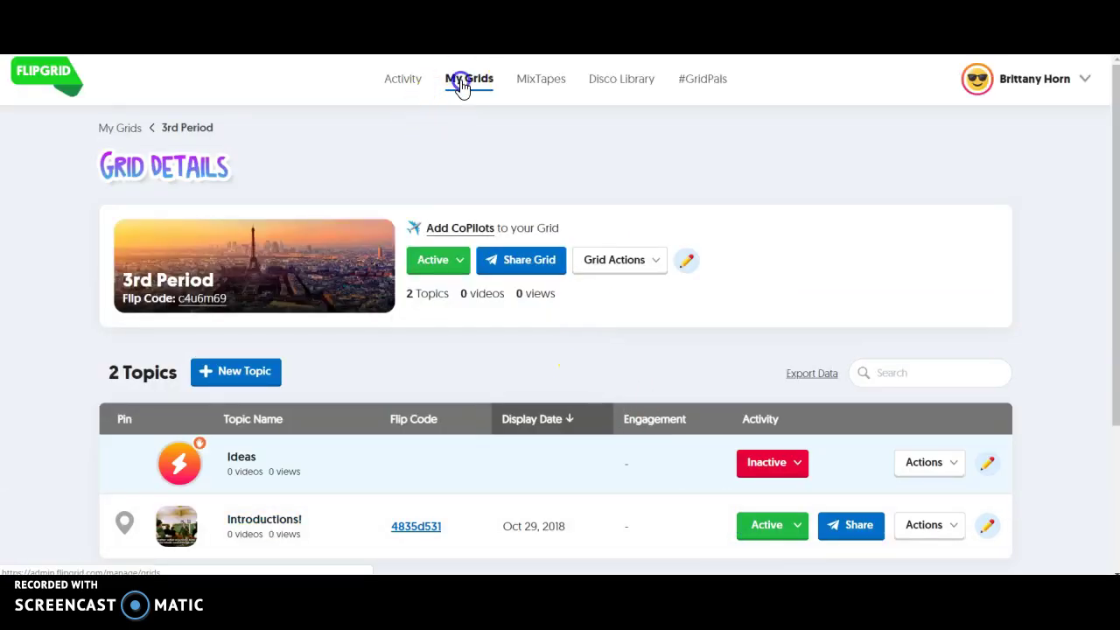
pyautogui.scroll(-3, 482, 305)
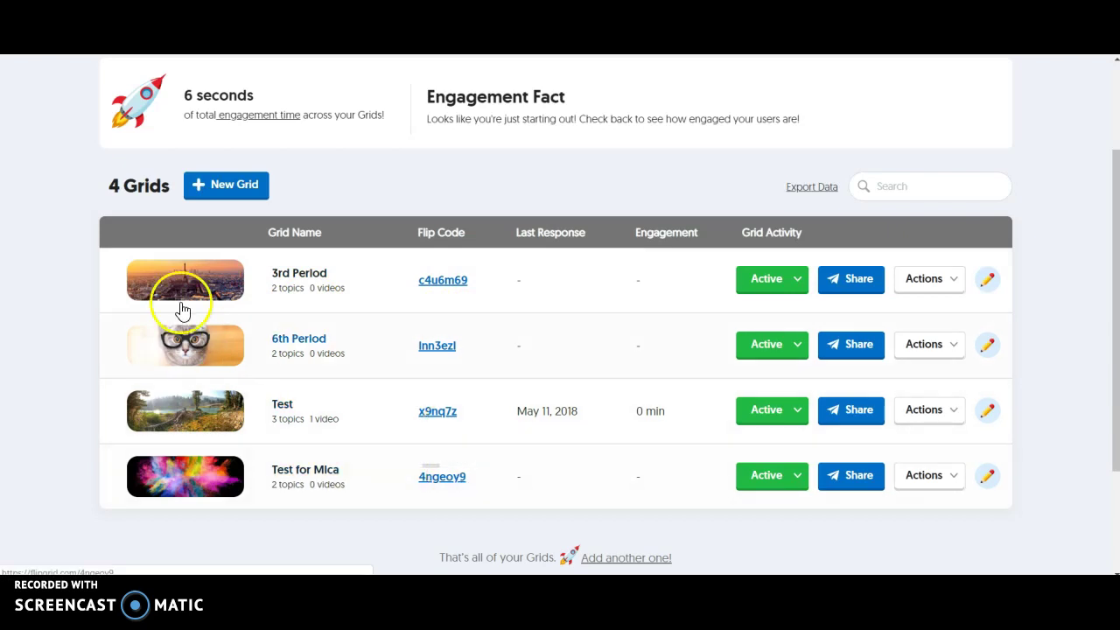
pyautogui.click(282, 278)
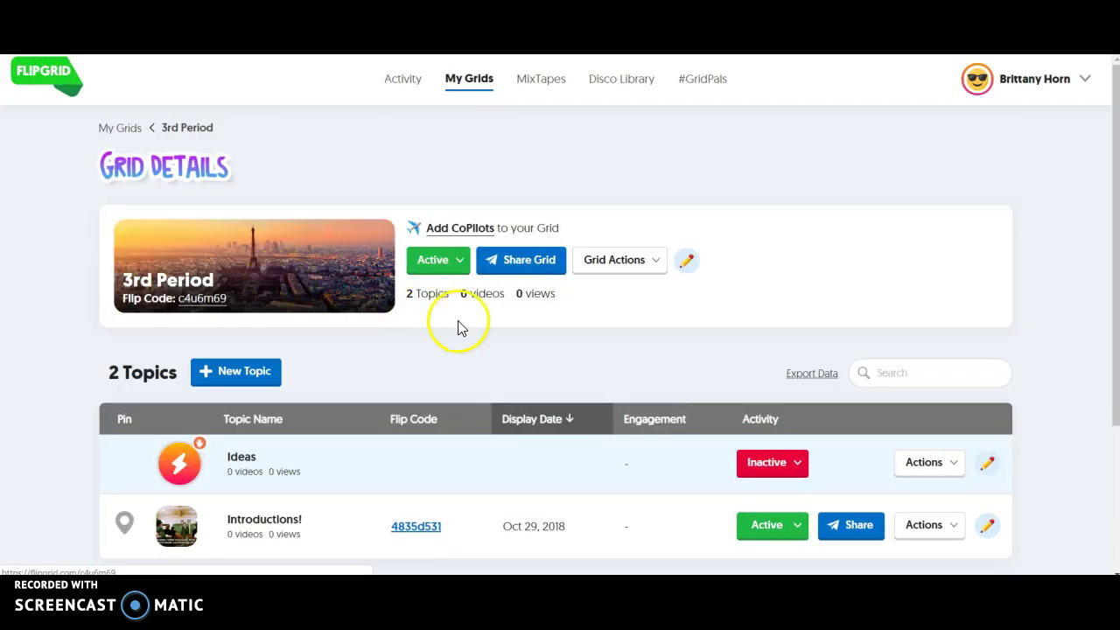
pyautogui.scroll(-2, 458, 321)
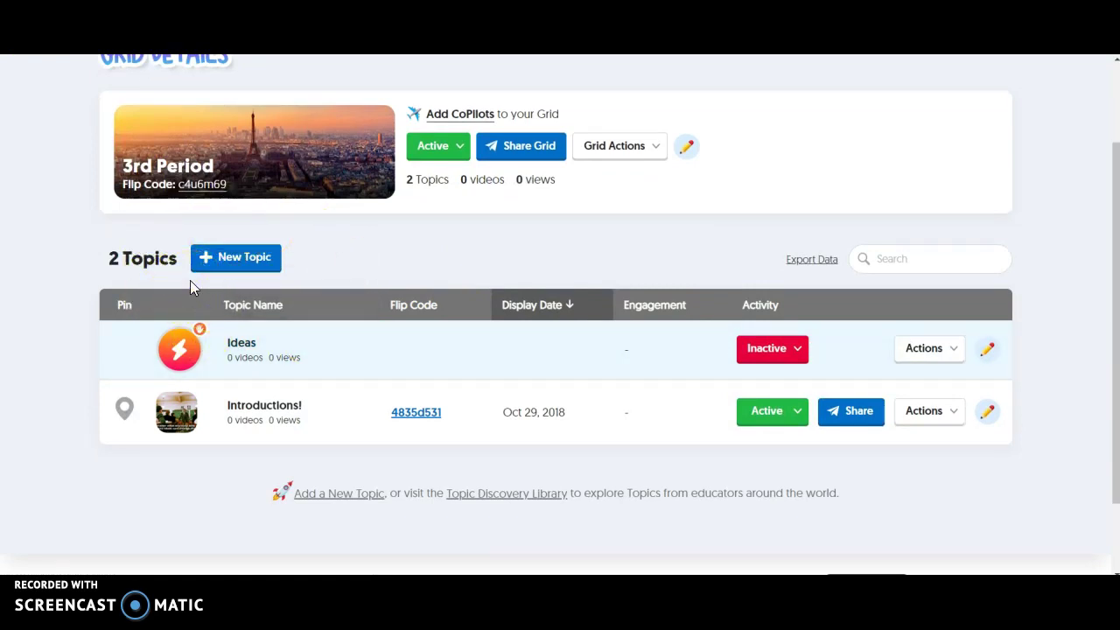
# Step: Start a new topic in 3rd Period titled Spanish Recording
pyautogui.click(226, 256)
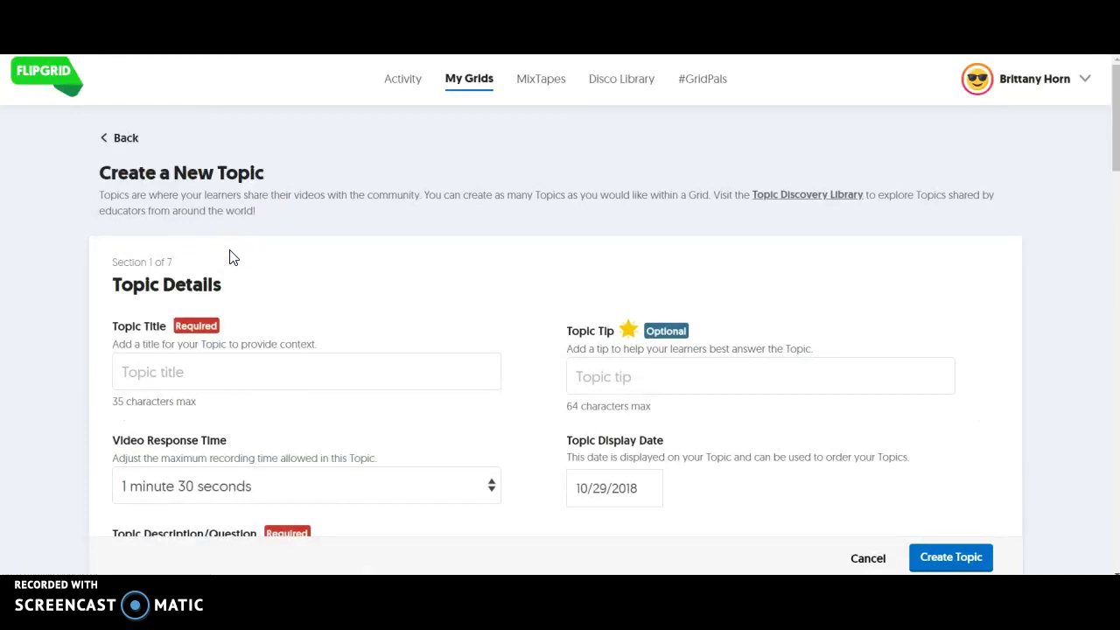
pyautogui.click(475, 254)
pyautogui.scroll(-1, 477, 258)
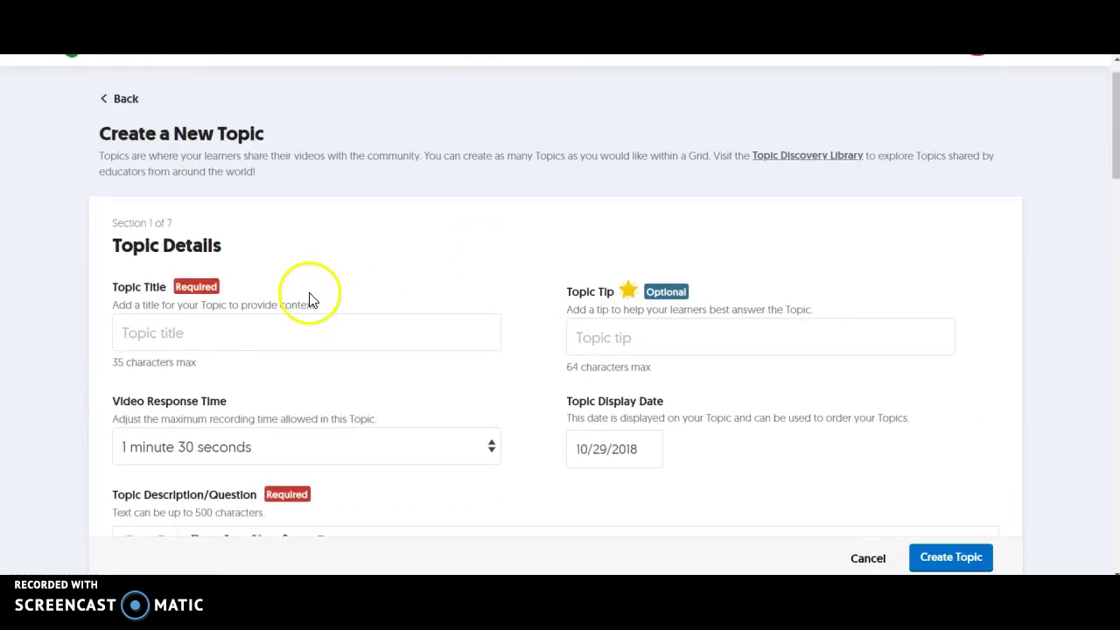
pyautogui.click(251, 343)
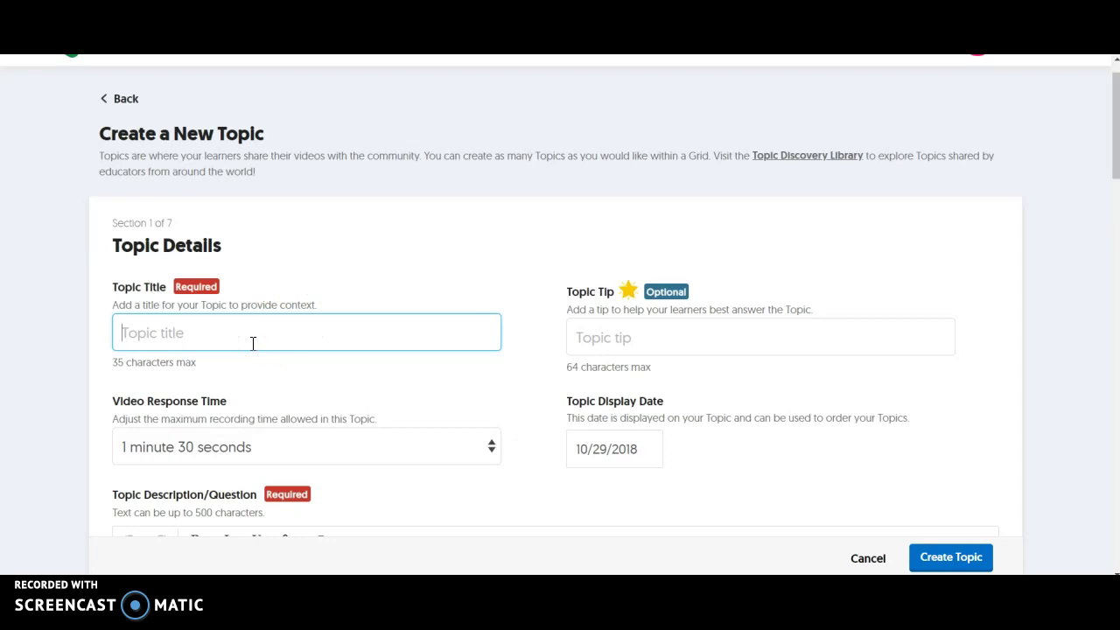
pyautogui.write('Spanish Record')
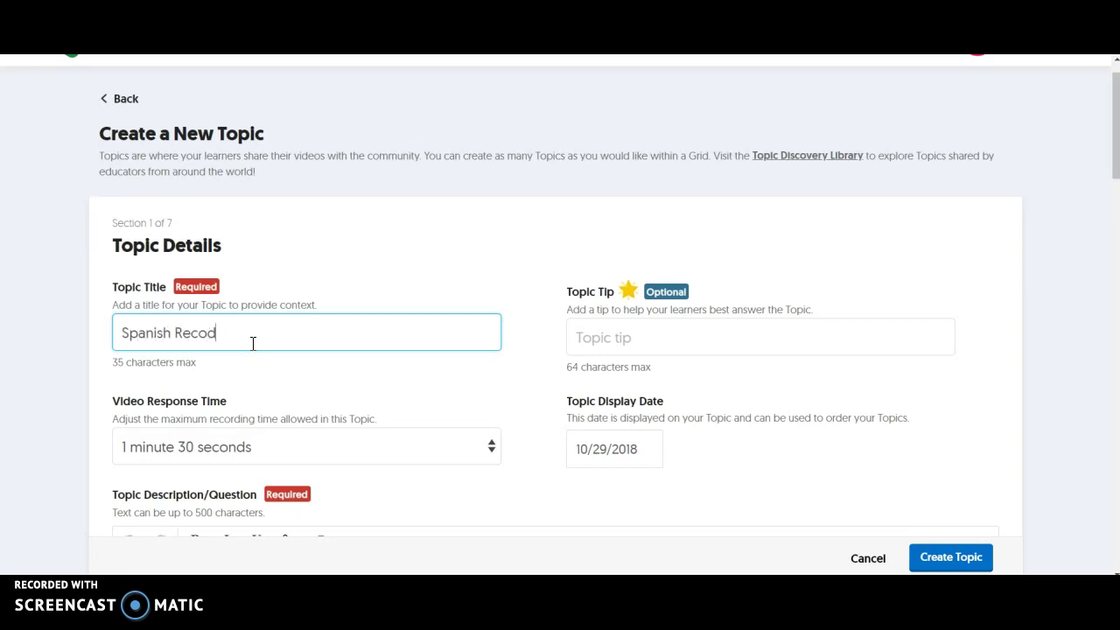
pyautogui.press('BackSpace')
pyautogui.write('rdings')
pyautogui.scroll(-1, 293, 328)
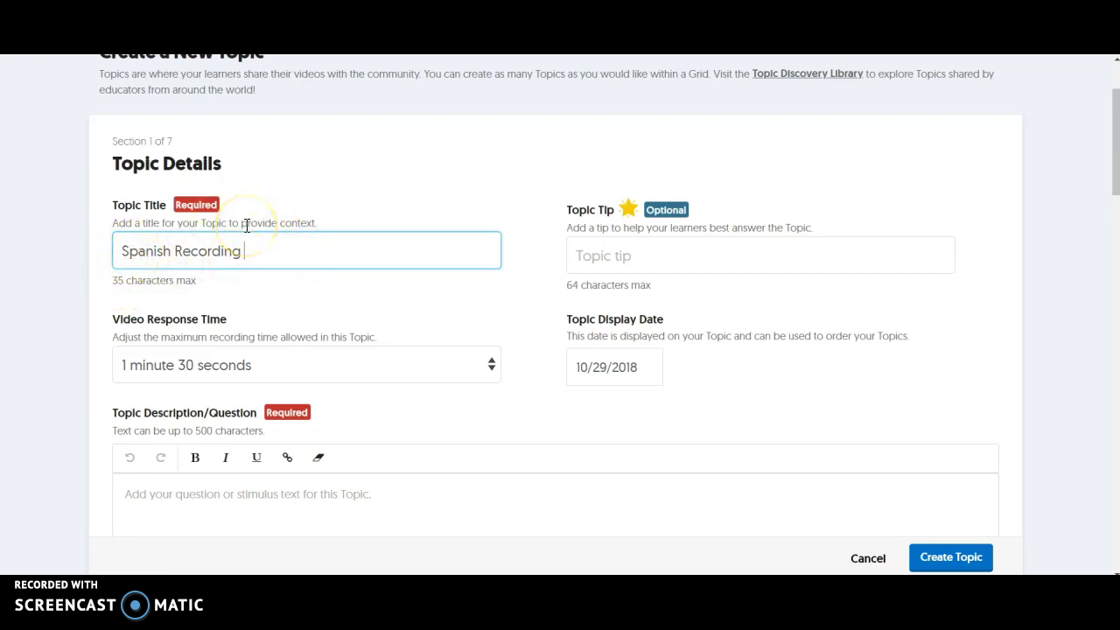
# Step: Set the topic's video response time to 1 minute
pyautogui.click(630, 262)
pyautogui.scroll(-1, 692, 282)
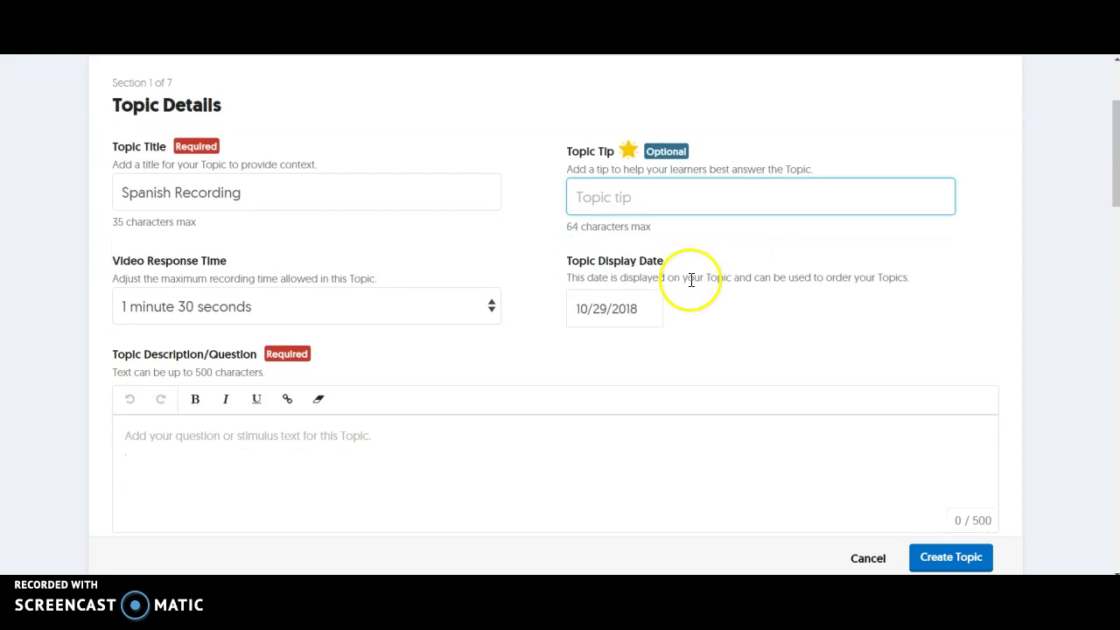
pyautogui.click(303, 307)
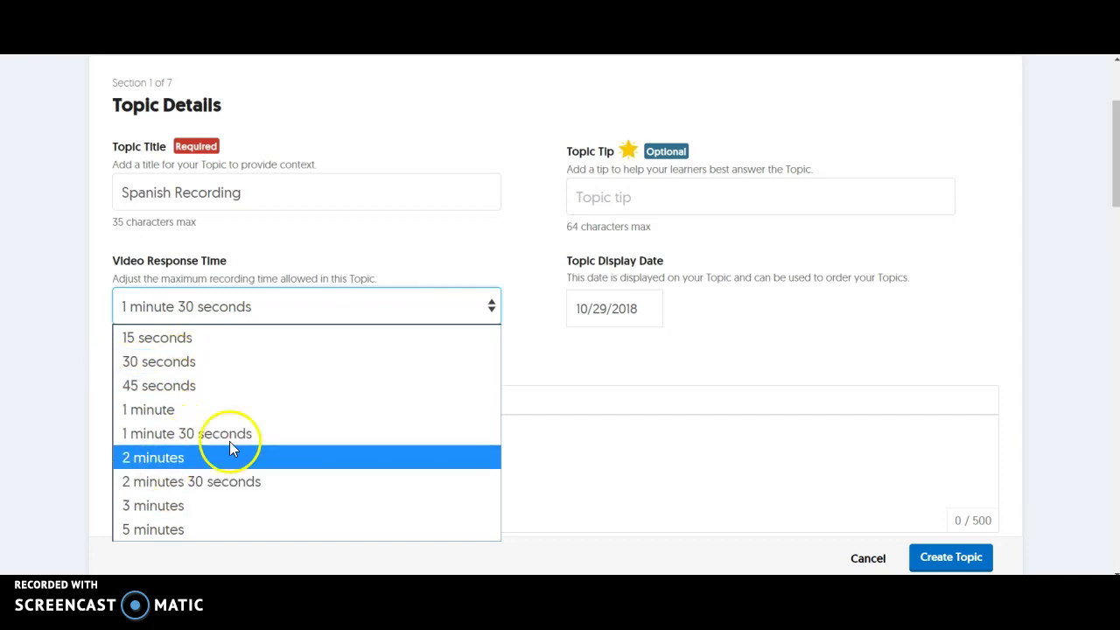
pyautogui.click(154, 409)
pyautogui.scroll(-2, 416, 486)
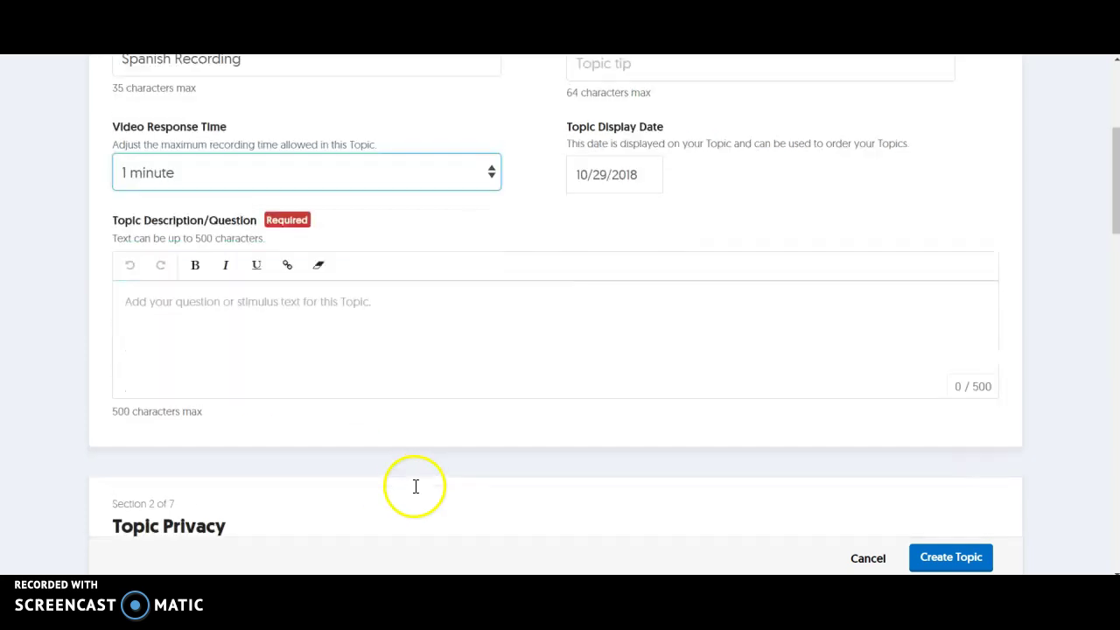
# Step: Enter Testing as the topic description
pyautogui.click(273, 358)
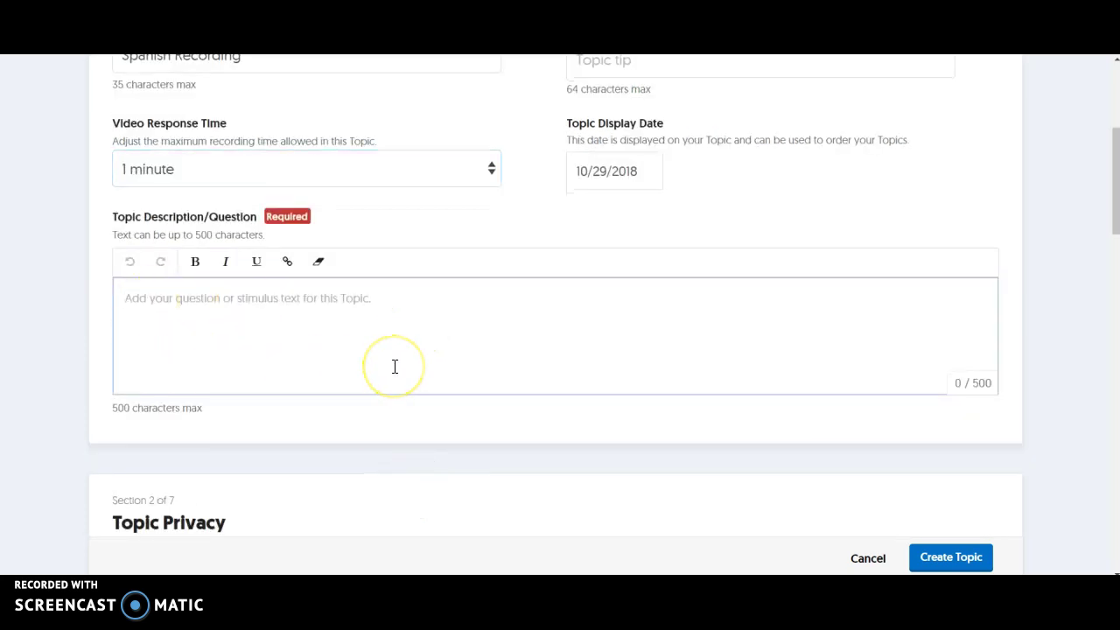
pyautogui.write('Testing')
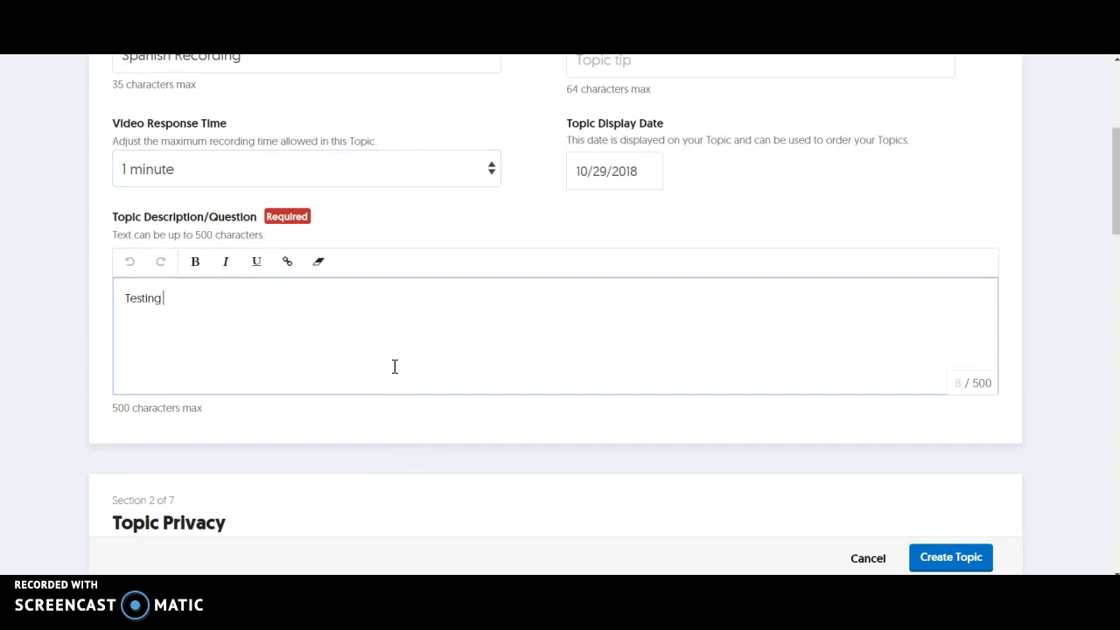
pyautogui.click(130, 299)
pyautogui.click(200, 294)
pyautogui.click(149, 296)
pyautogui.click(178, 301)
pyautogui.scroll(-4, 348, 403)
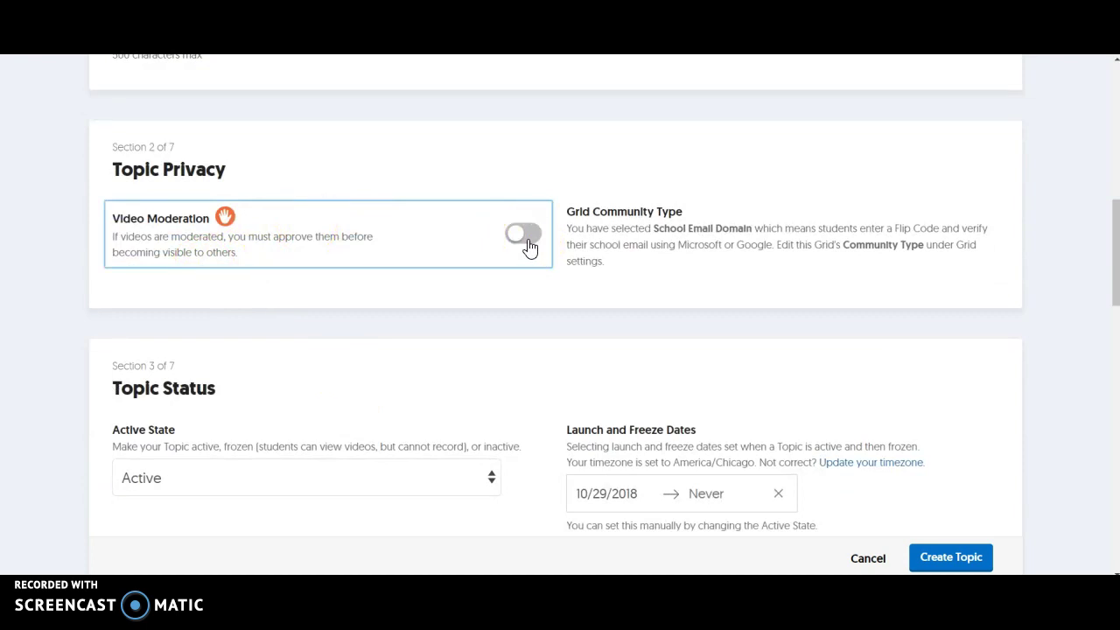
pyautogui.click(527, 243)
pyautogui.click(529, 245)
pyautogui.click(487, 373)
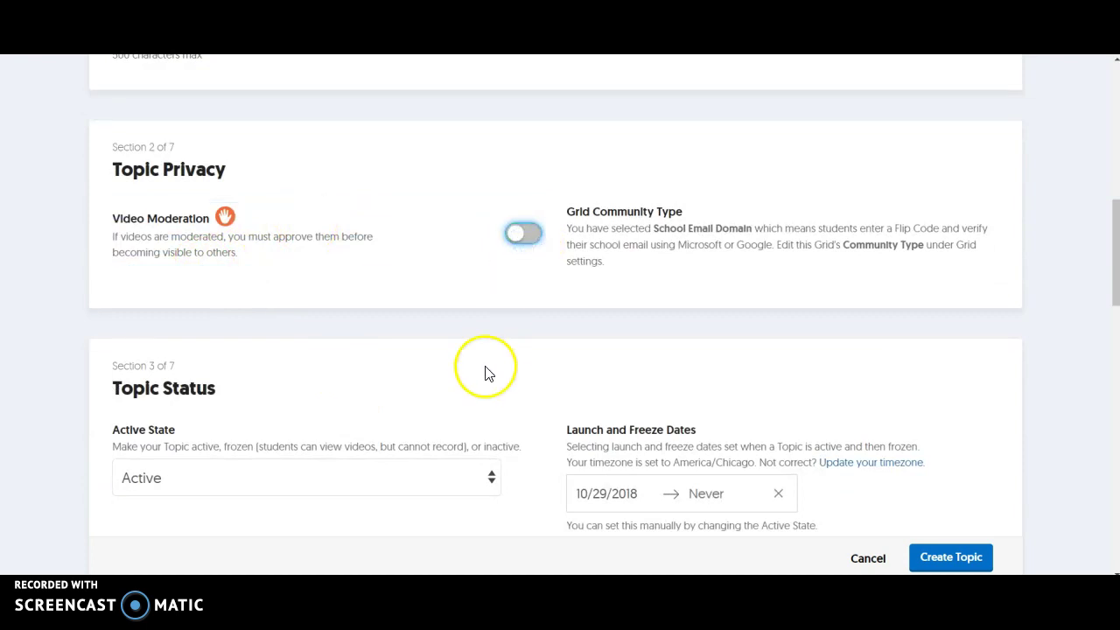
pyautogui.scroll(-2, 486, 374)
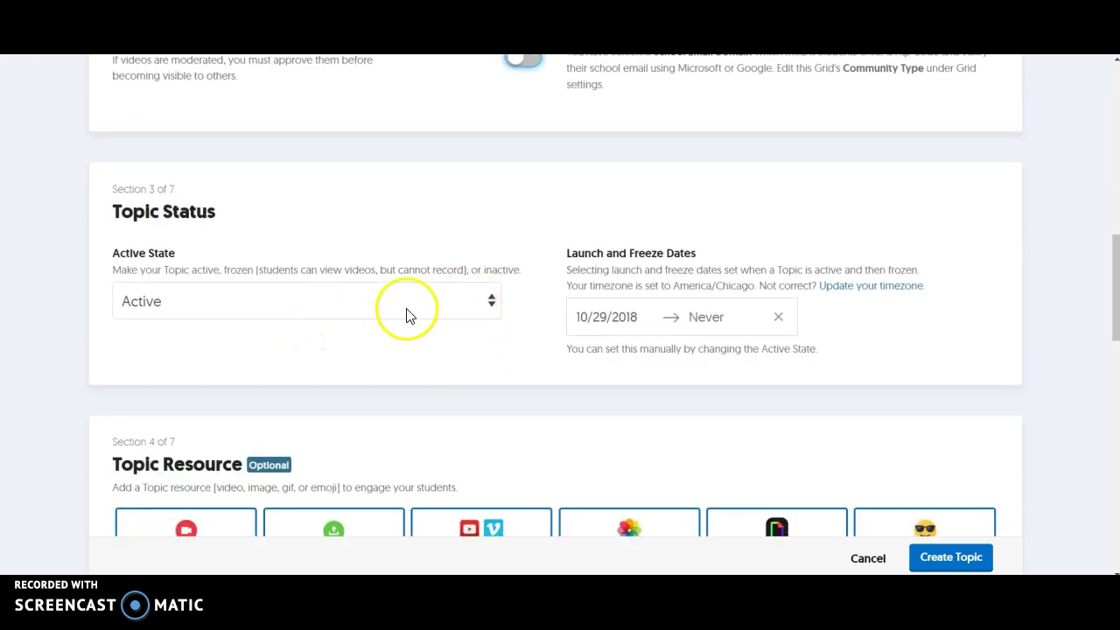
pyautogui.click(406, 315)
pyautogui.click(363, 329)
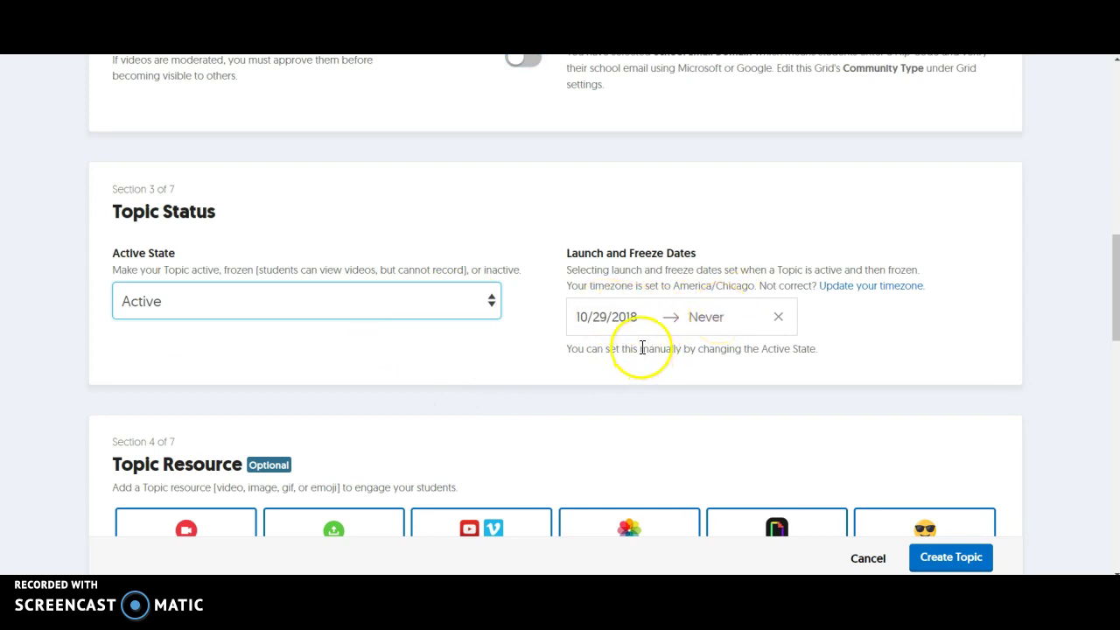
pyautogui.scroll(-3, 641, 350)
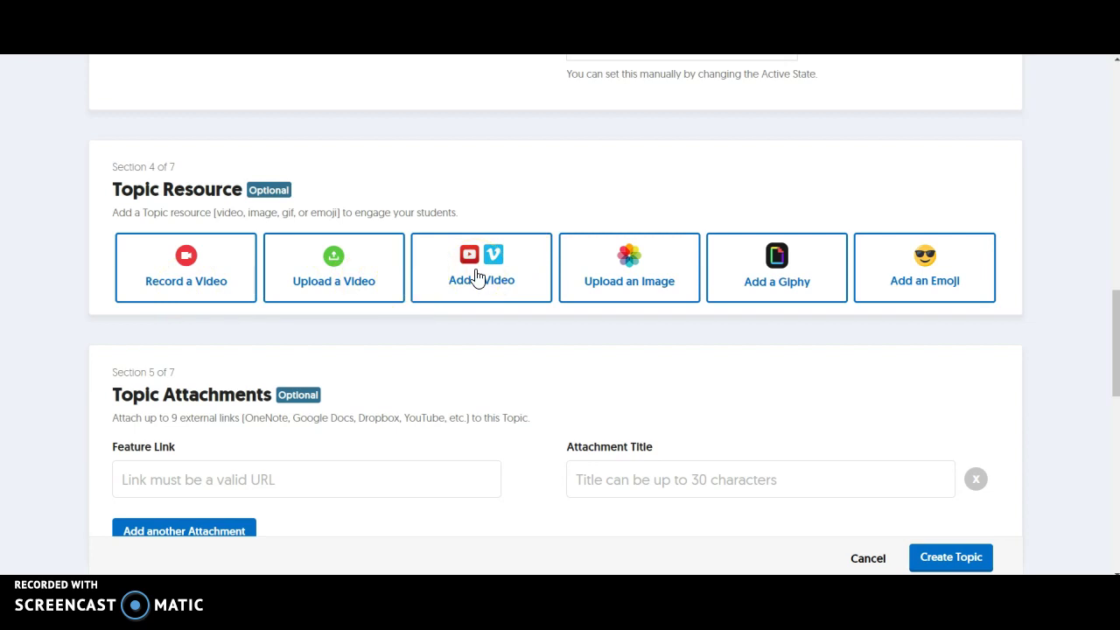
pyautogui.click(641, 278)
pyautogui.click(179, 296)
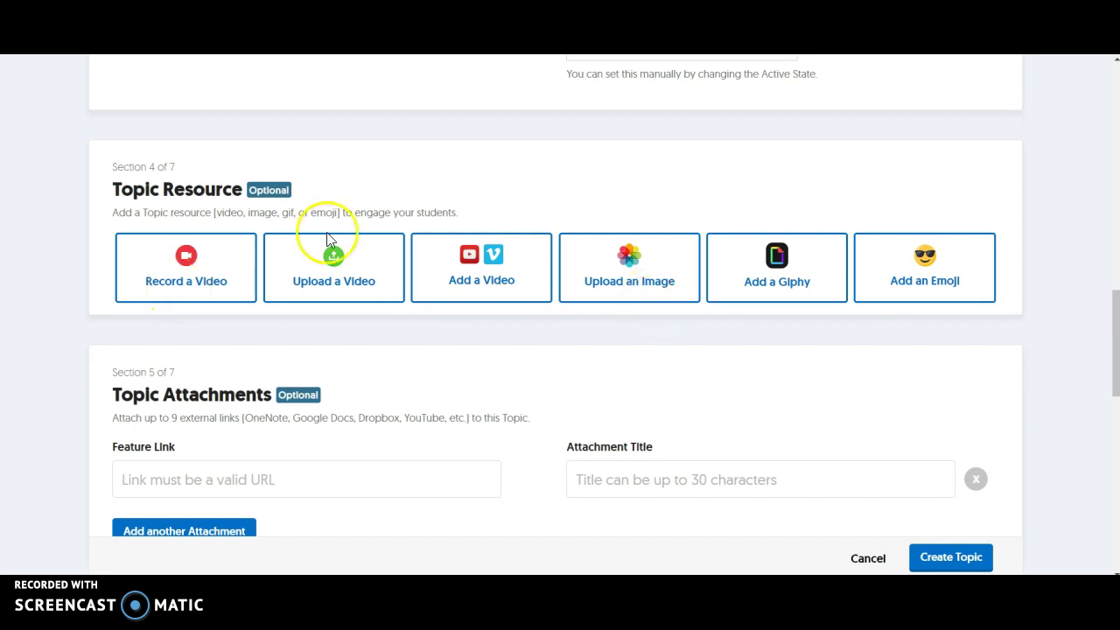
pyautogui.scroll(-2, 625, 359)
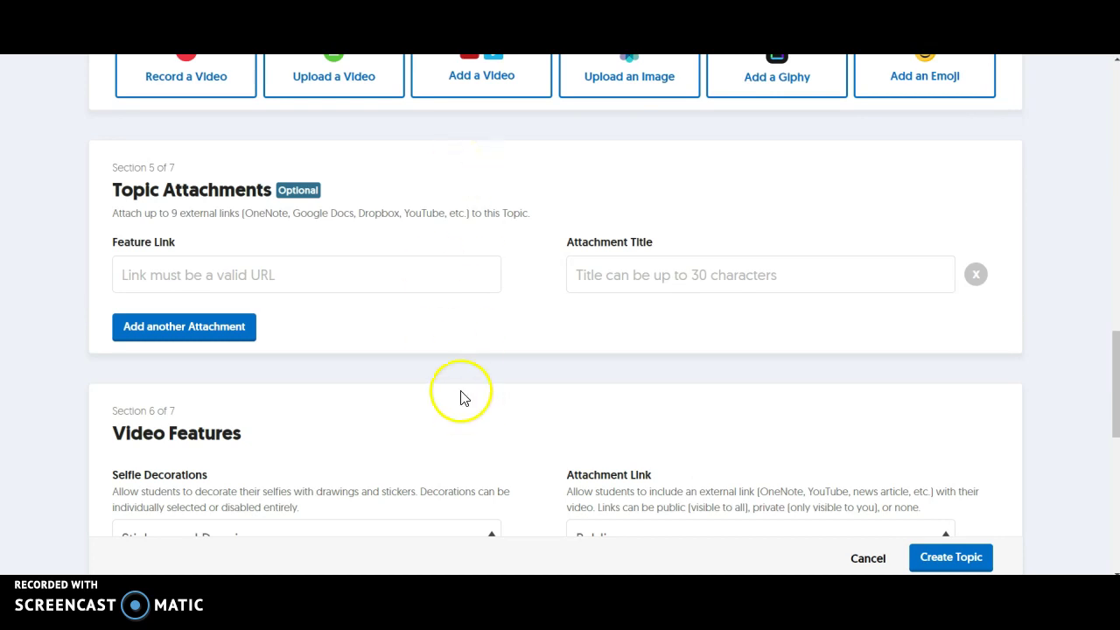
pyautogui.scroll(-3, 461, 385)
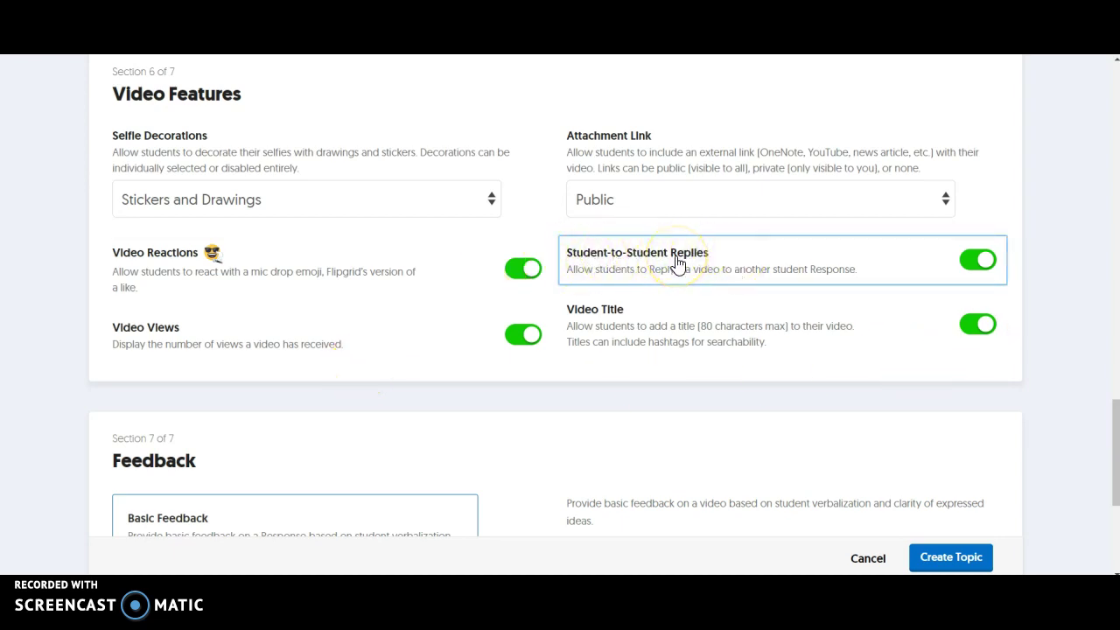
pyautogui.click(977, 268)
pyautogui.click(856, 200)
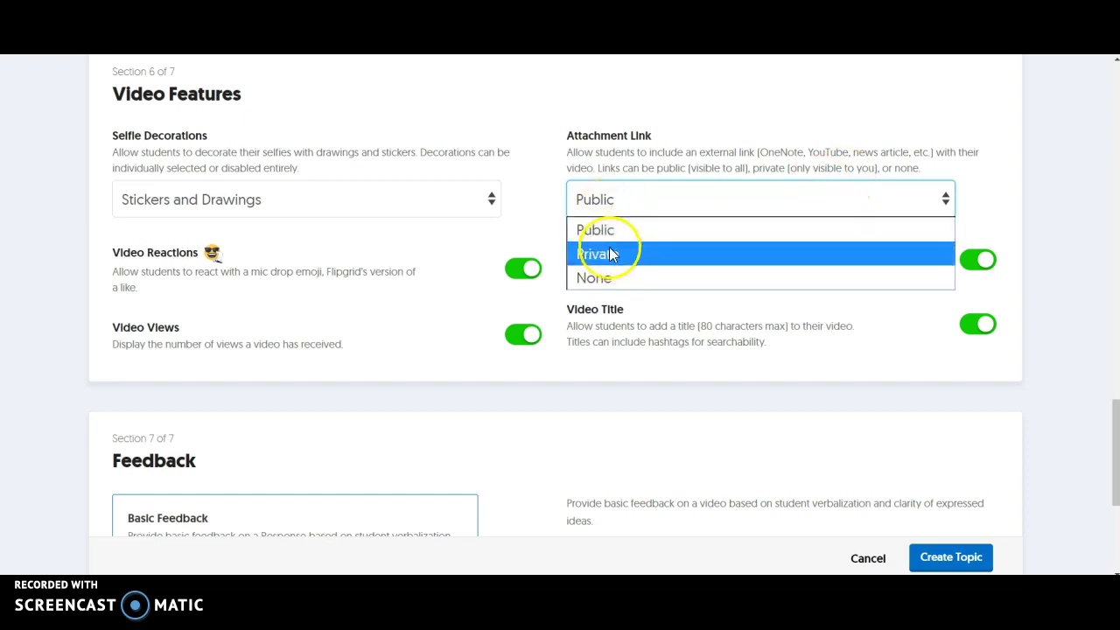
pyautogui.click(523, 169)
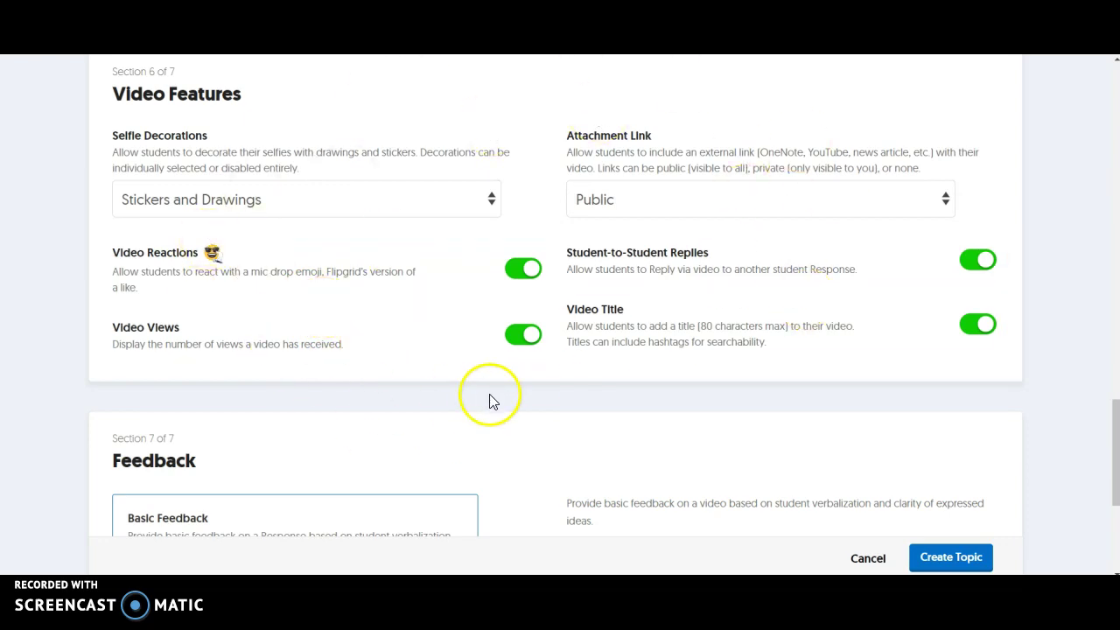
# Step: Choose Custom Feedback and create the Spanish Recording topic
pyautogui.scroll(-4, 489, 398)
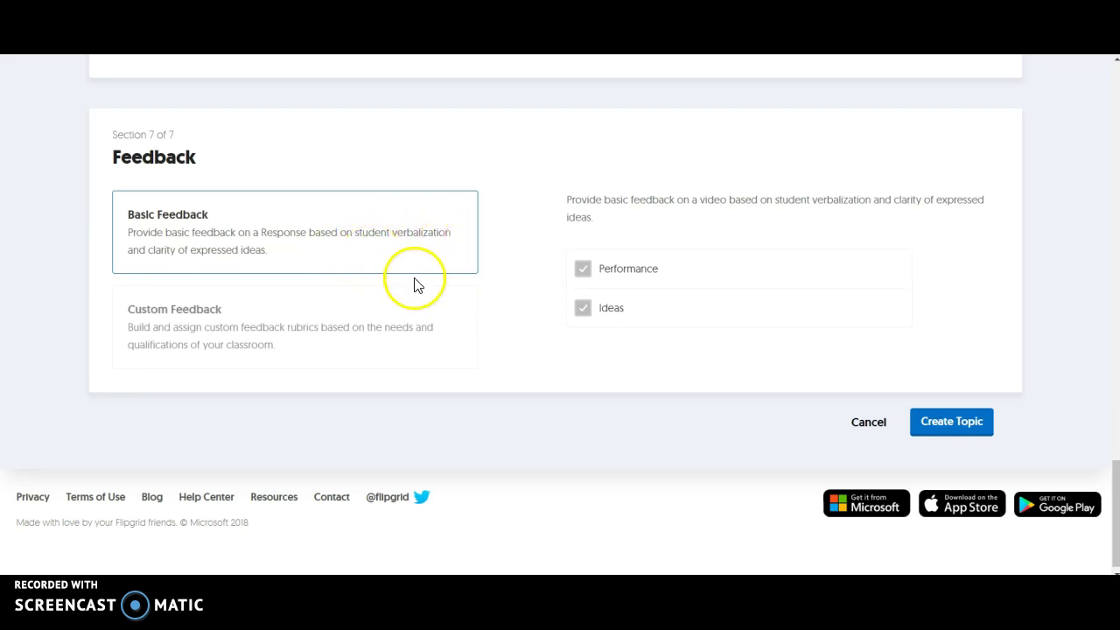
pyautogui.click(290, 342)
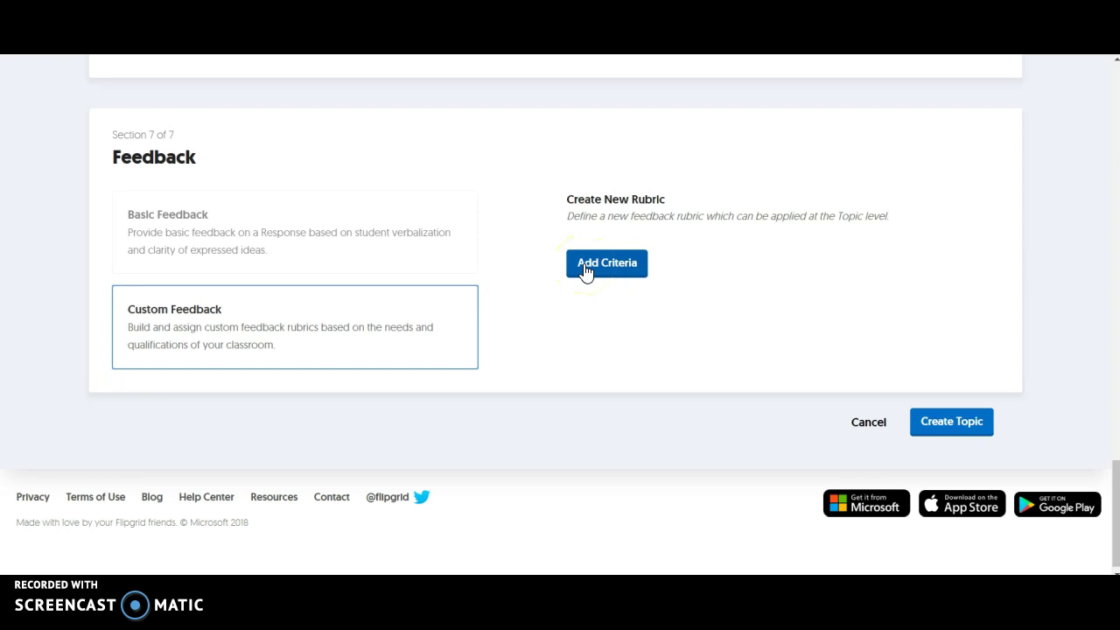
pyautogui.click(950, 424)
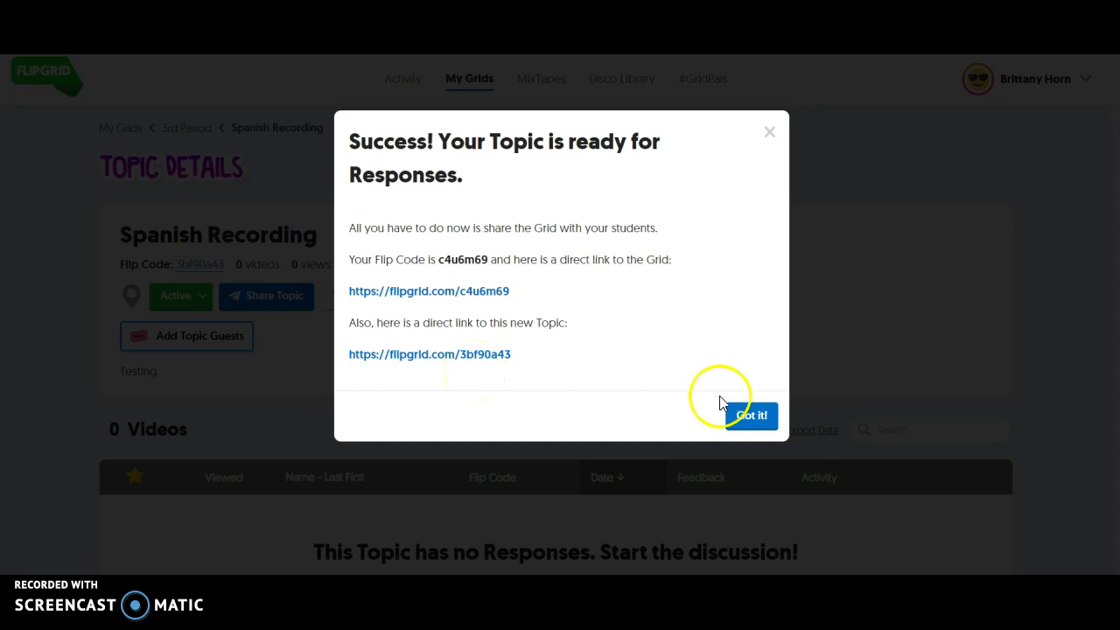
# Step: Dismiss the topic-ready message and look over the Activity dashboard
pyautogui.click(757, 419)
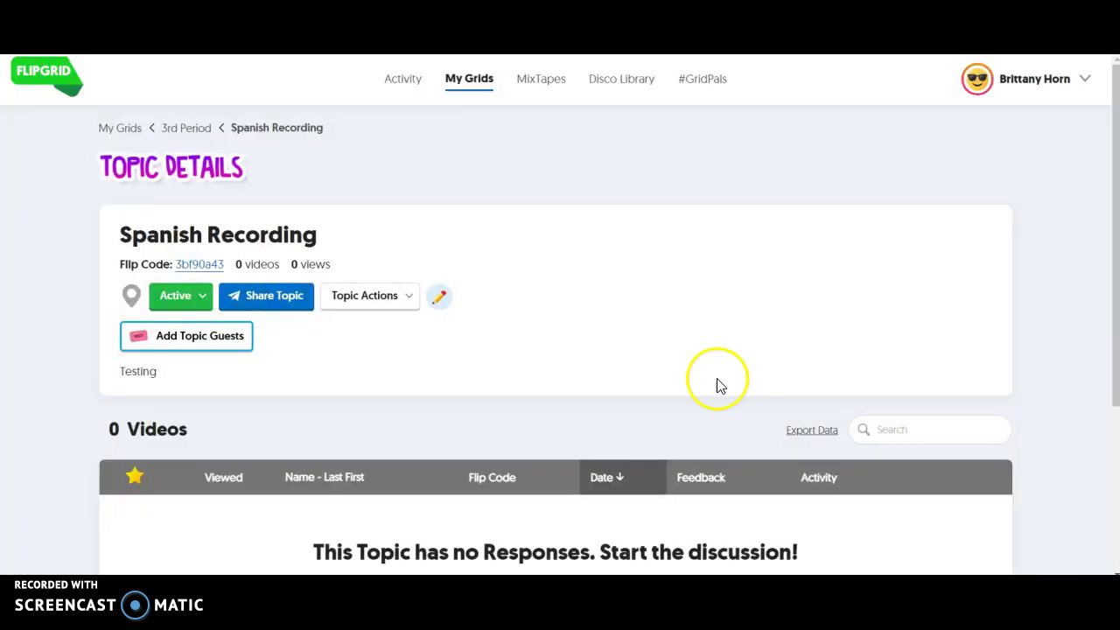
pyautogui.click(404, 84)
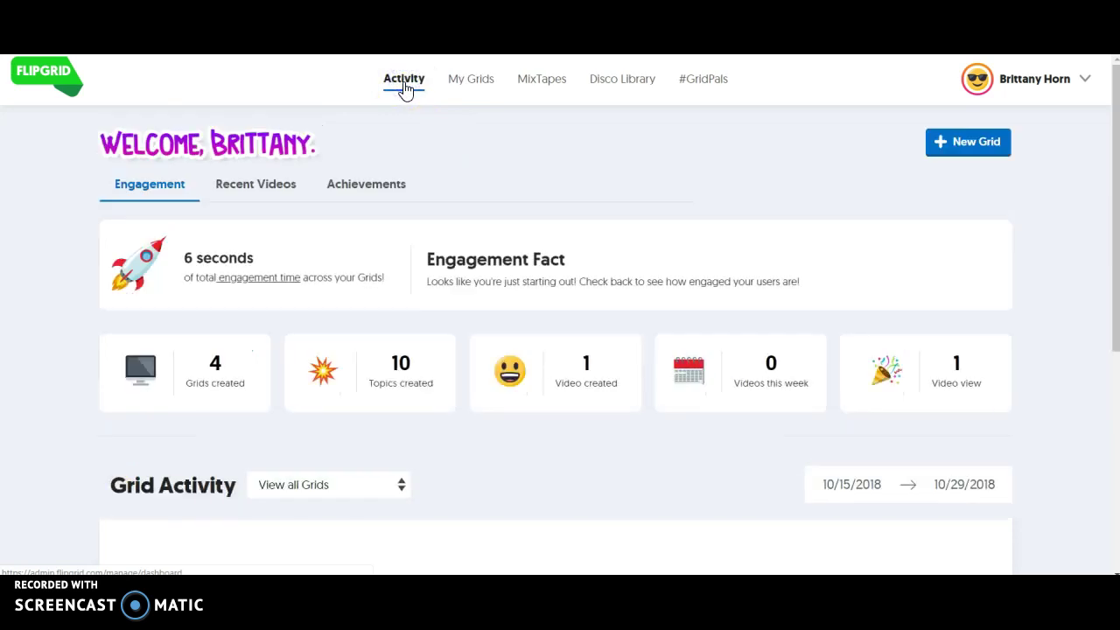
pyautogui.scroll(-4, 533, 254)
pyautogui.scroll(4, 533, 254)
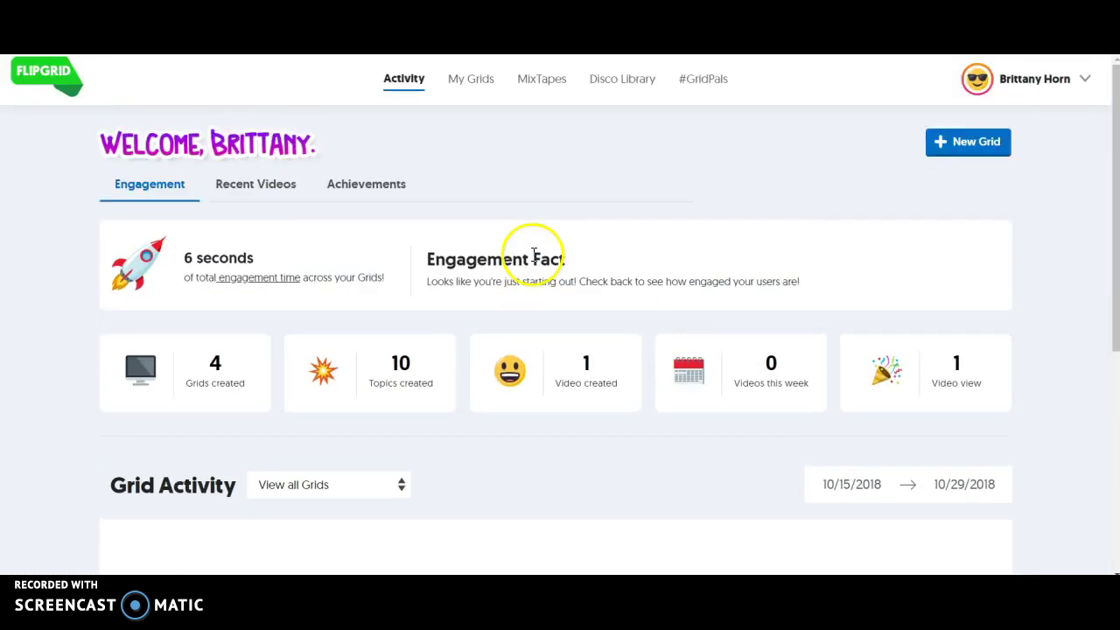
# Step: Reopen the Spanish Recording topic from the 3rd Period grid in My Grids
pyautogui.click(474, 81)
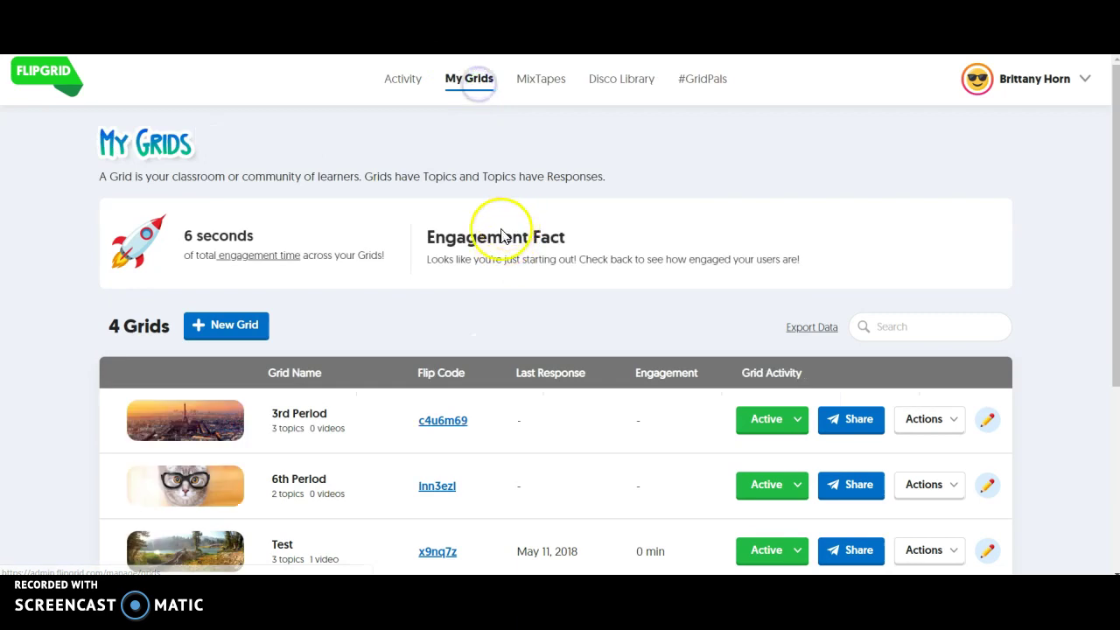
pyautogui.scroll(-2, 533, 315)
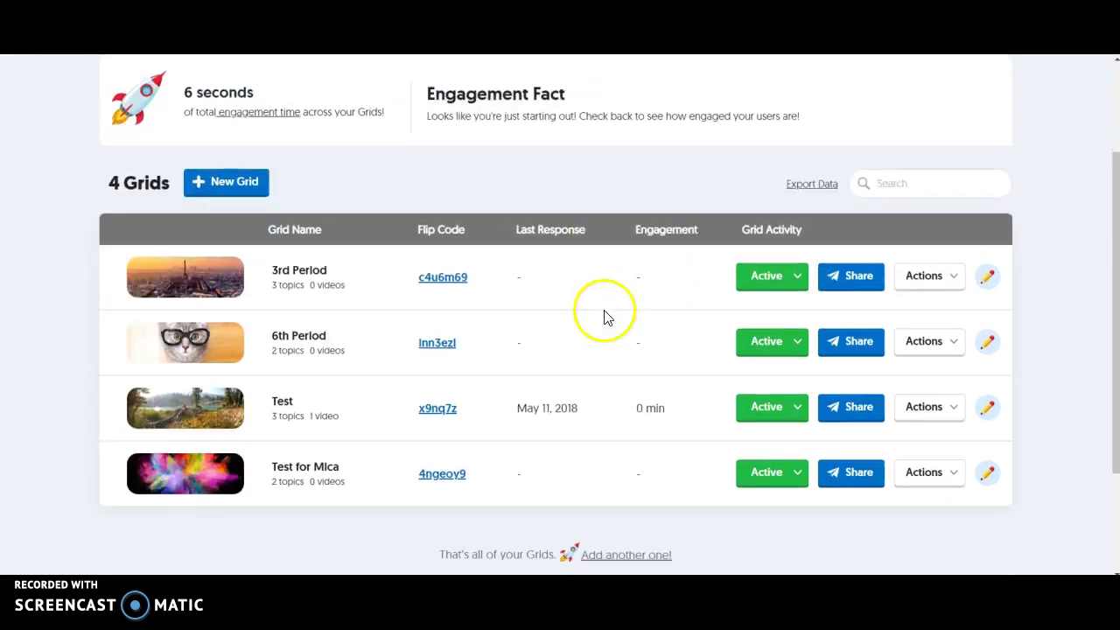
pyautogui.click(175, 278)
pyautogui.scroll(-3, 544, 396)
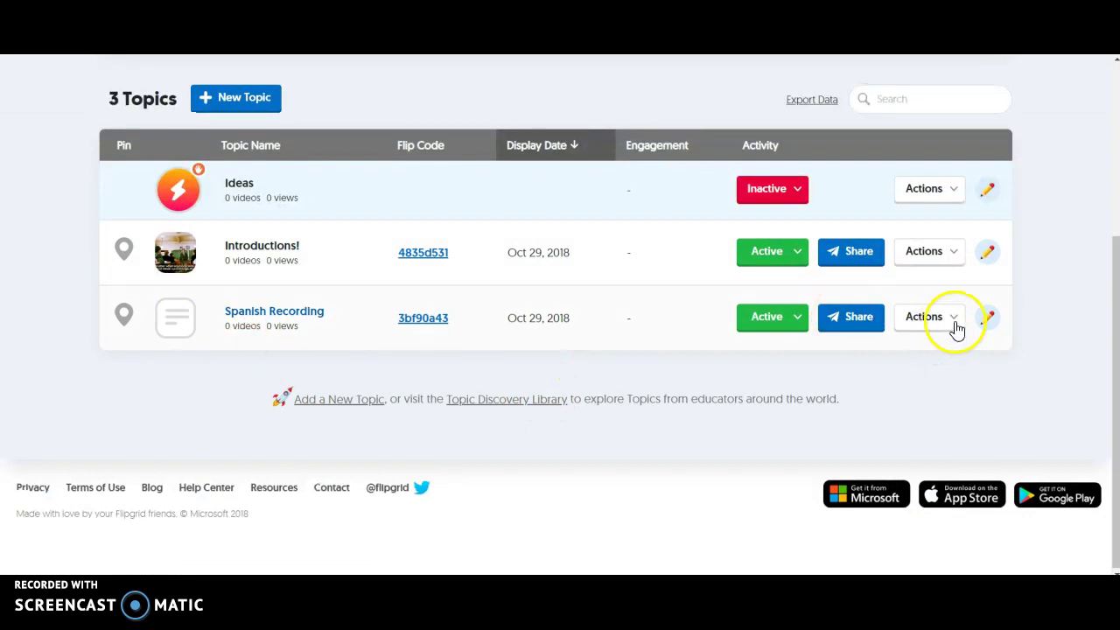
pyautogui.click(267, 315)
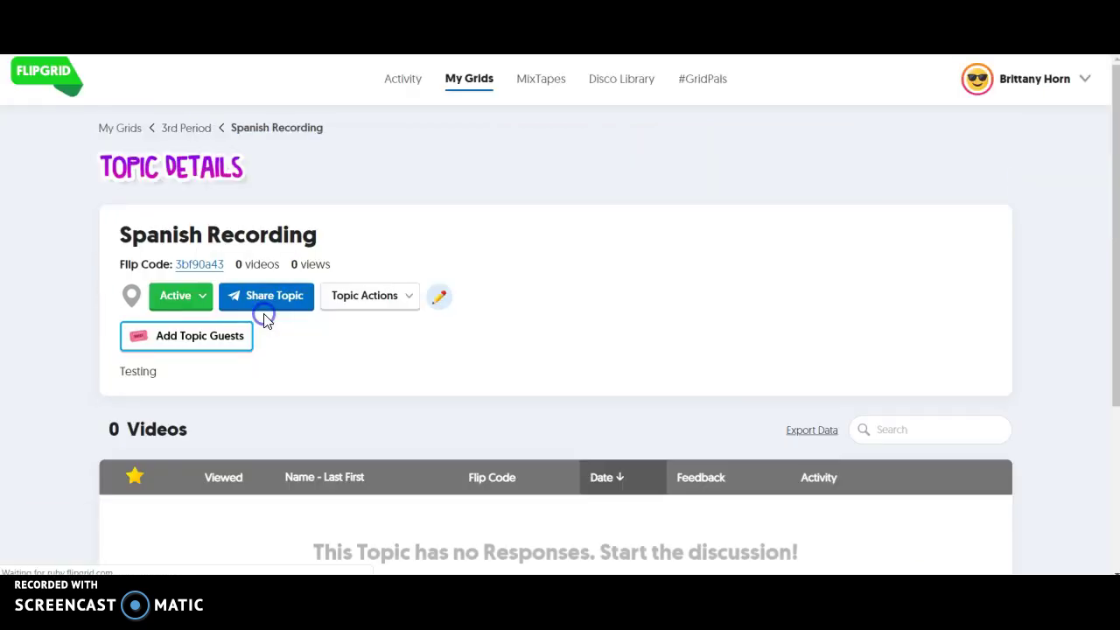
pyautogui.scroll(-2, 560, 404)
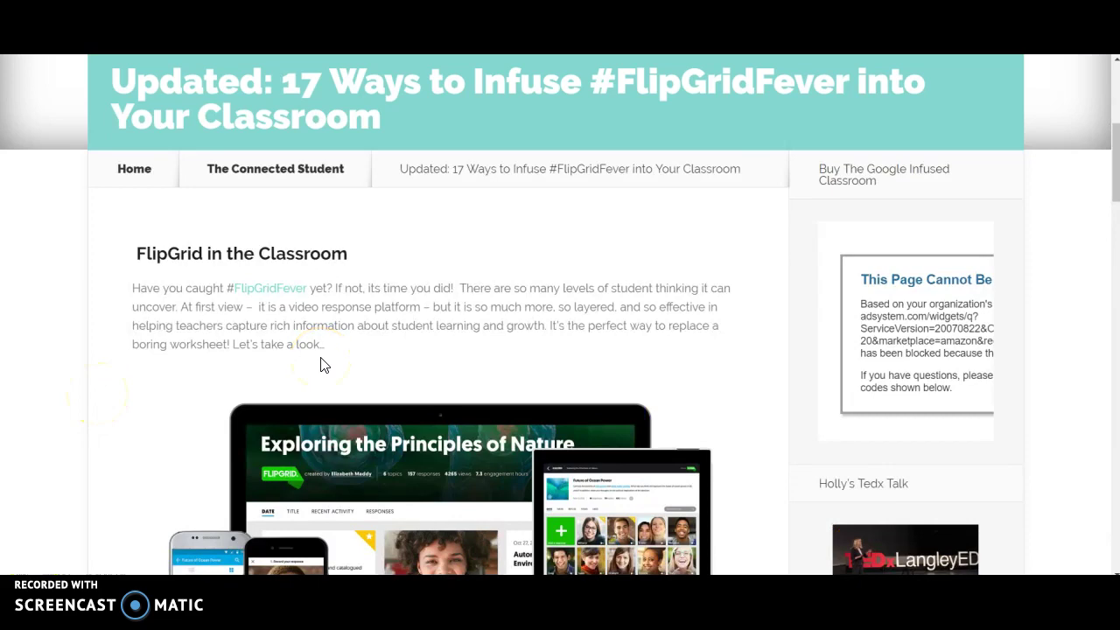
# Step: Scroll through the blog's numbered ideas down to 15. For Next School Year
pyautogui.scroll(-7, 320, 363)
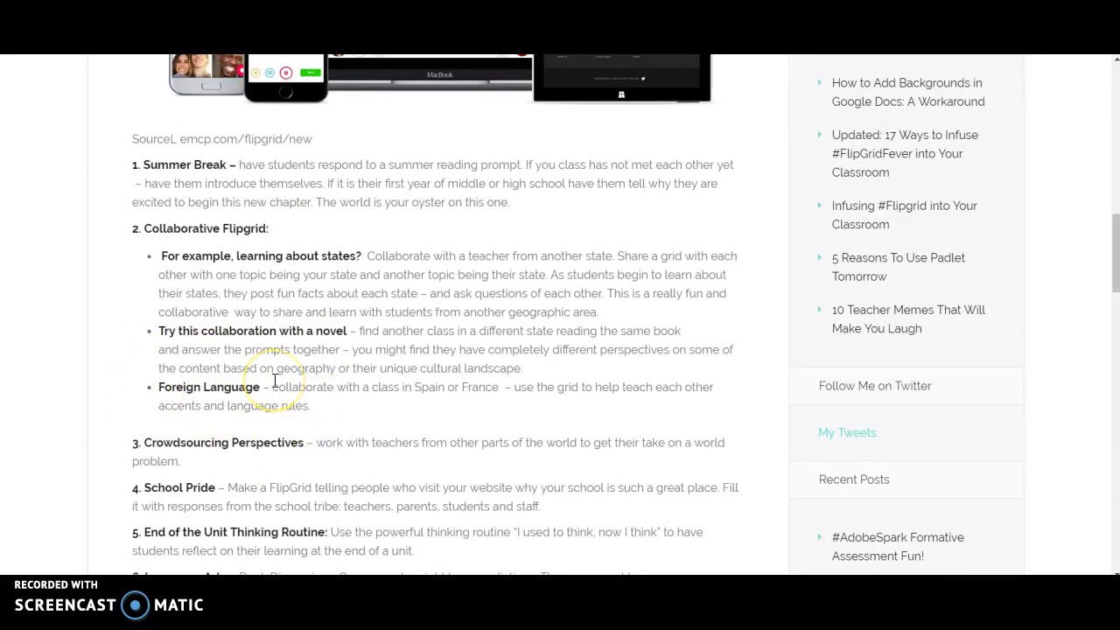
pyautogui.scroll(-2, 408, 418)
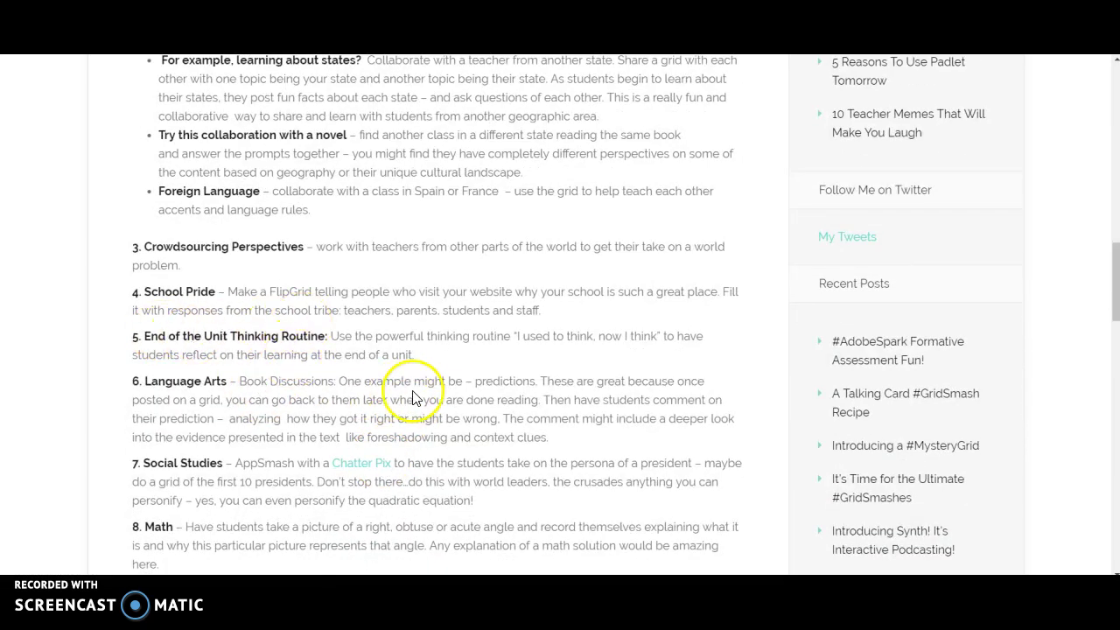
pyautogui.scroll(-3, 451, 363)
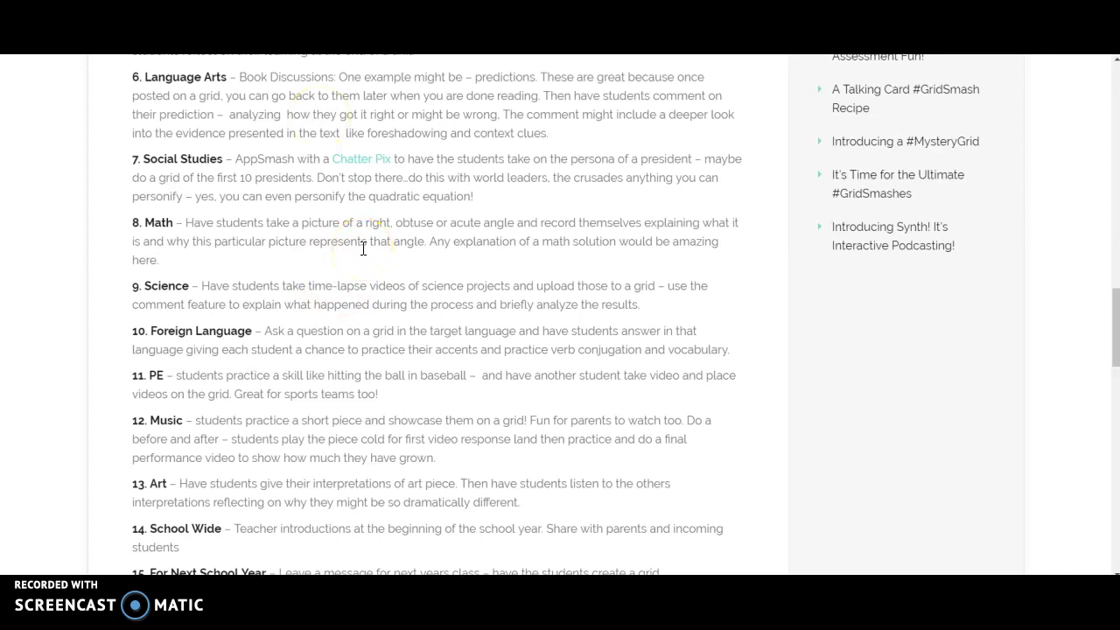
pyautogui.scroll(-2, 350, 365)
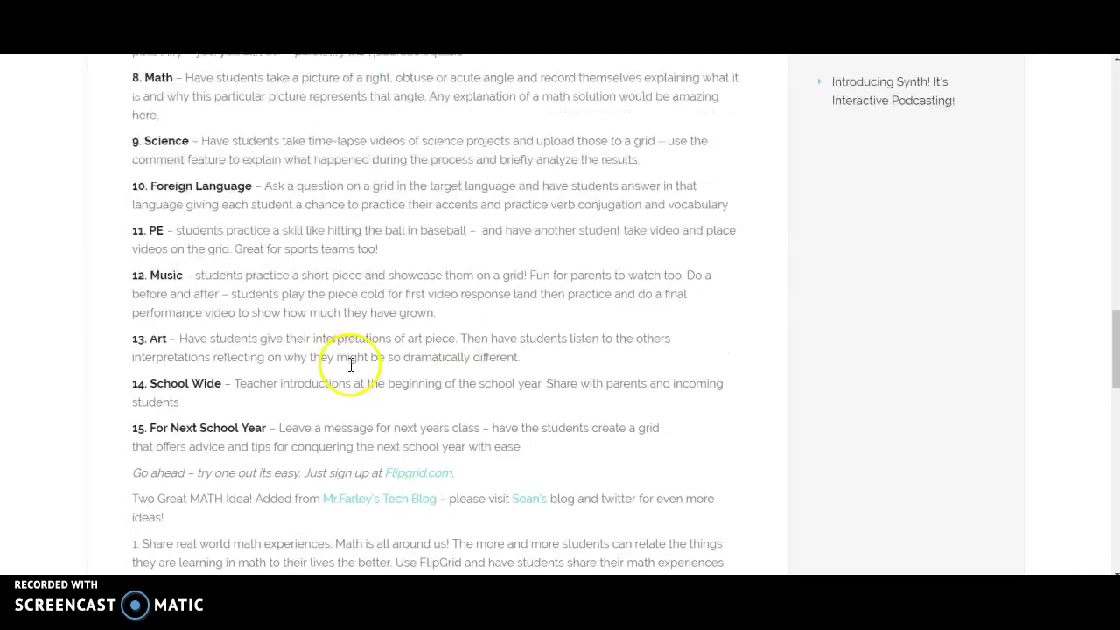